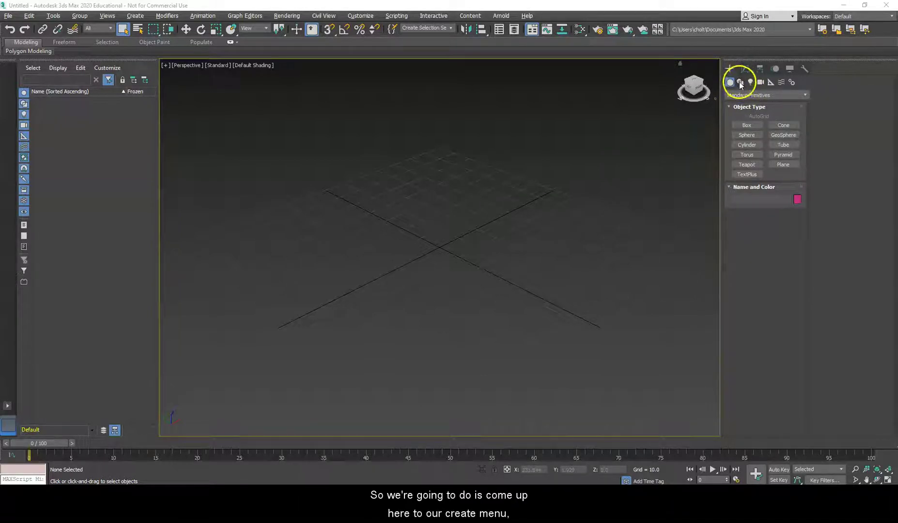
- Switch object creation to shapes and choose the Splines category
{"action": "left_click", "coordinate": [740, 82]}
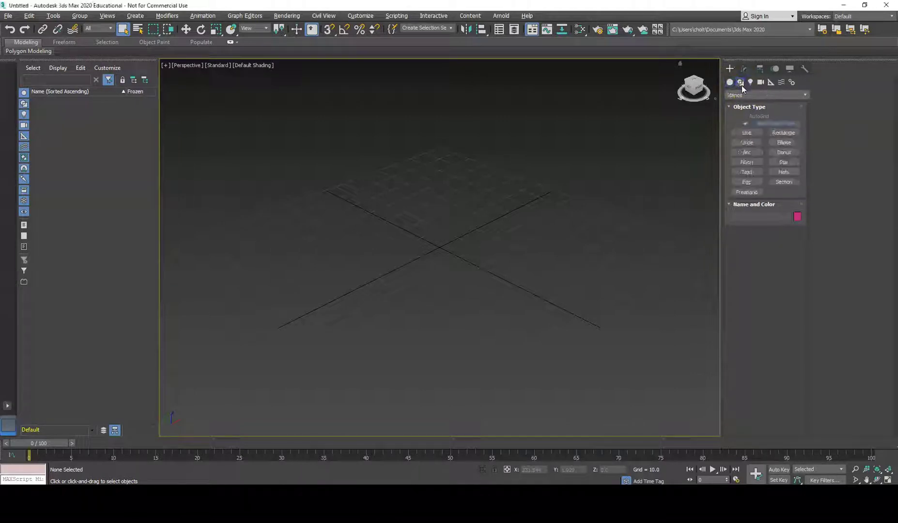
{"action": "left_click", "coordinate": [735, 97]}
{"action": "left_click", "coordinate": [745, 95]}
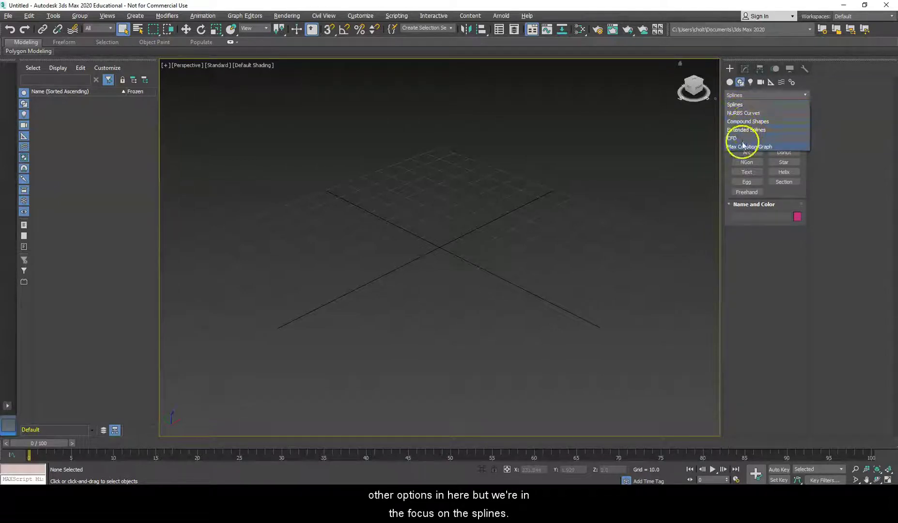
{"action": "left_click", "coordinate": [736, 105]}
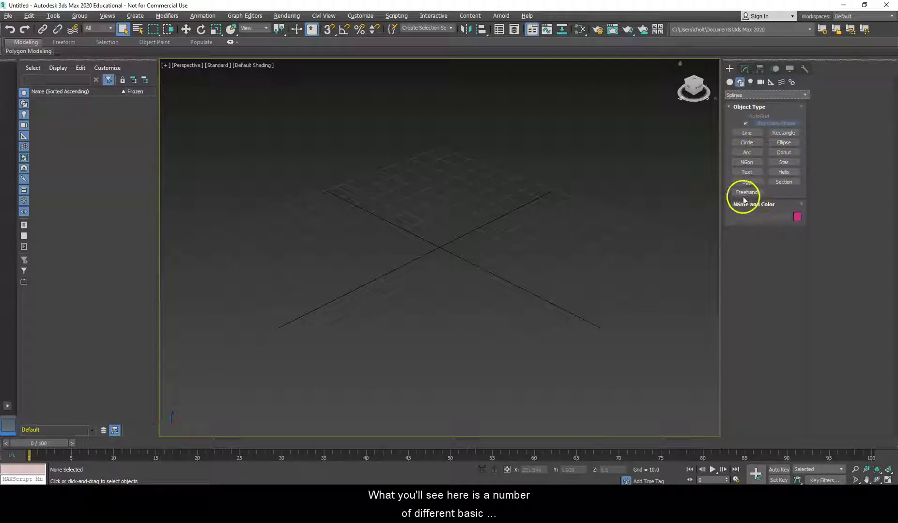
- Draw a helix near the grid centre with Radius 1 about 27, Radius 2 about 4 and height about 51
{"action": "left_click", "coordinate": [784, 172]}
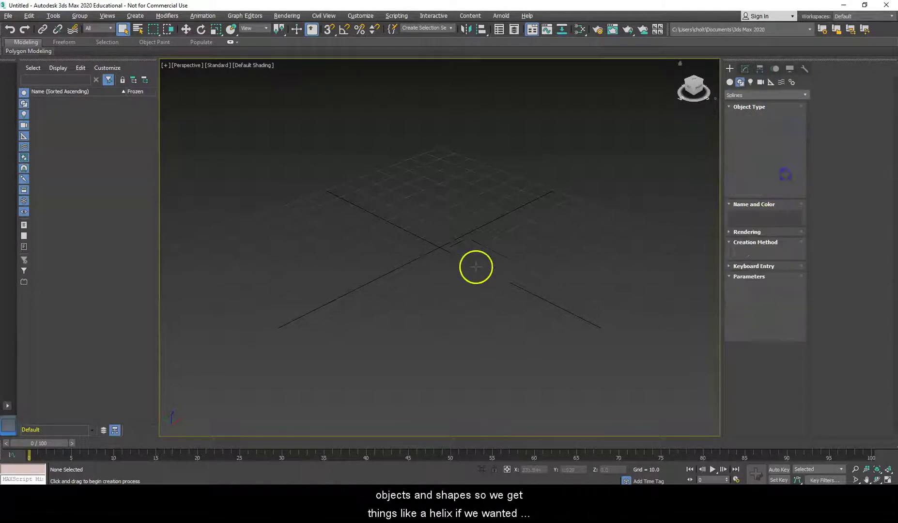
{"action": "left_click_drag", "start_coordinate": [449, 266], "coordinate": [528, 283]}
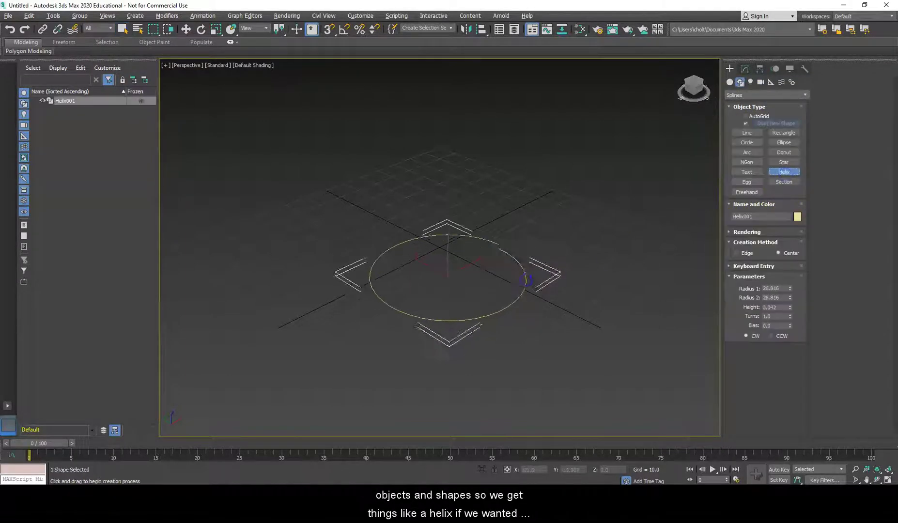
{"action": "left_click", "coordinate": [519, 129]}
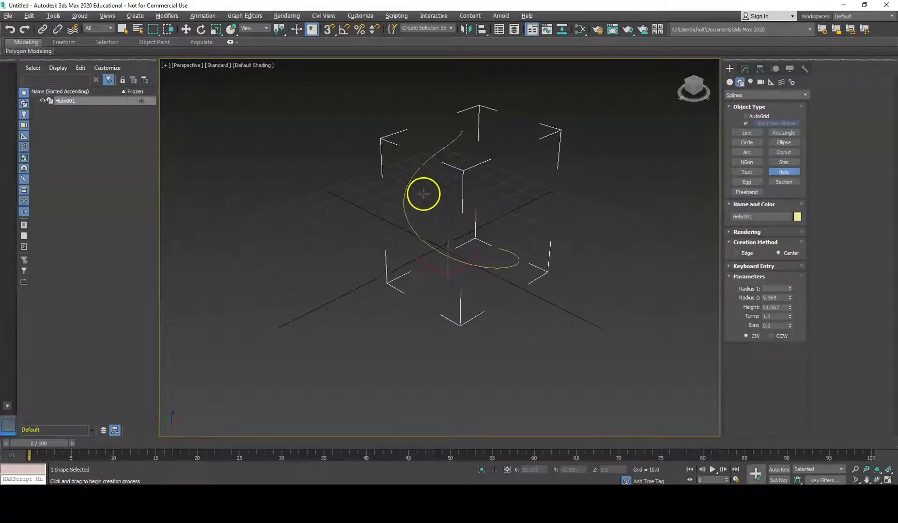
{"action": "left_click", "coordinate": [442, 199]}
- Draw a six-point star with radii about 23.5 and 8.6, and a donut with radii about 17.5 and 11.8 on the grid
{"action": "left_click_drag", "start_coordinate": [606, 283], "coordinate": [630, 298]}
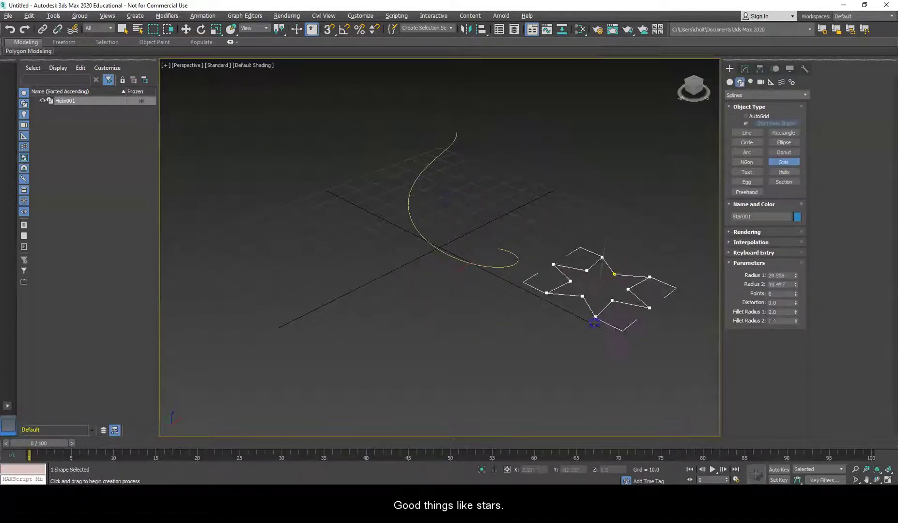
{"action": "left_click", "coordinate": [625, 294]}
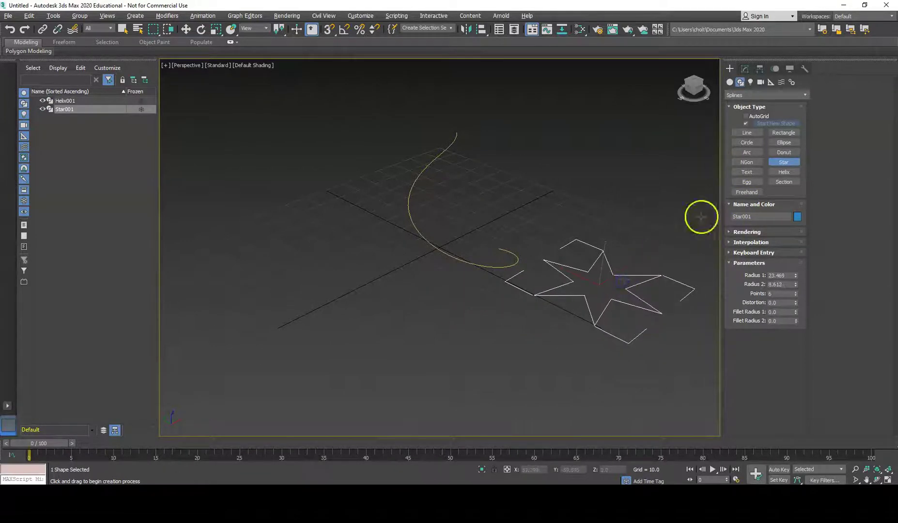
{"action": "left_click", "coordinate": [784, 152]}
{"action": "left_click_drag", "start_coordinate": [429, 362], "coordinate": [440, 404]}
{"action": "left_click", "coordinate": [430, 390]}
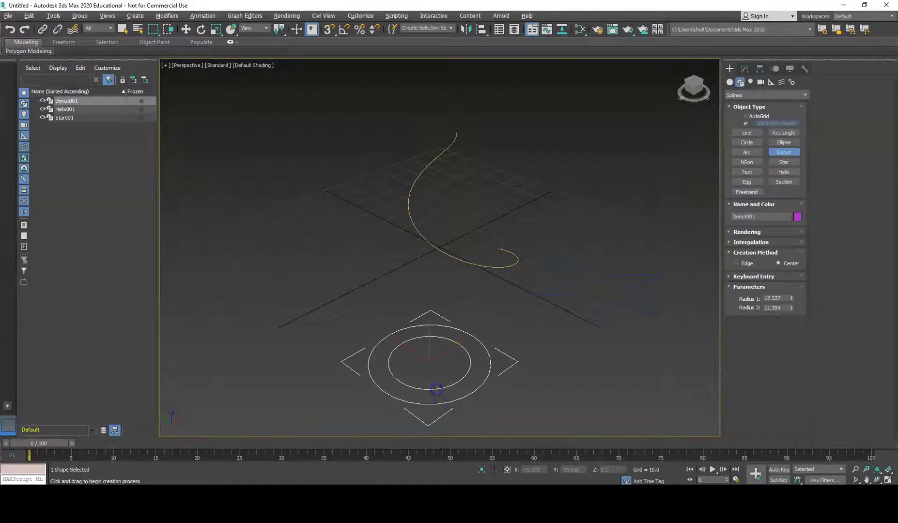
- Draw an ellipse about 39 long and 22 wide, and a six-sided NGon with a radius of about 35.6
{"action": "left_click", "coordinate": [784, 142]}
{"action": "left_click_drag", "start_coordinate": [338, 262], "coordinate": [311, 334]}
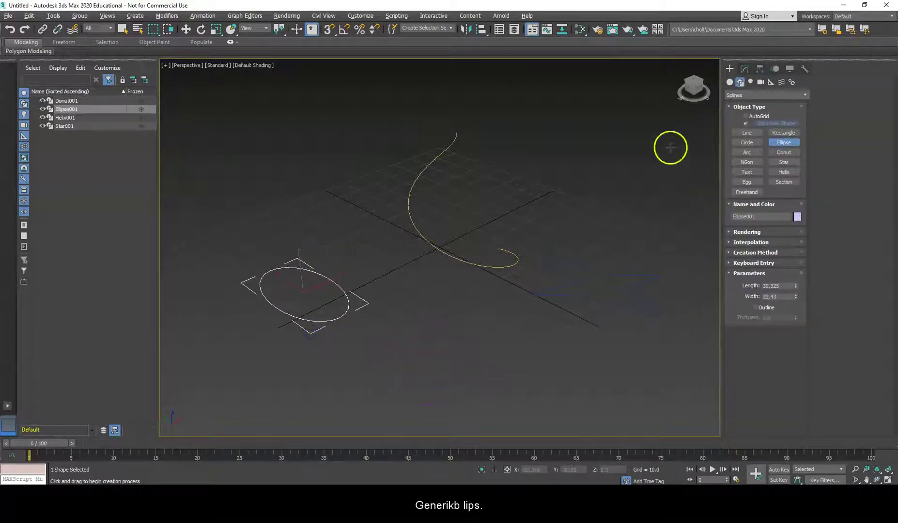
{"action": "left_click", "coordinate": [746, 161]}
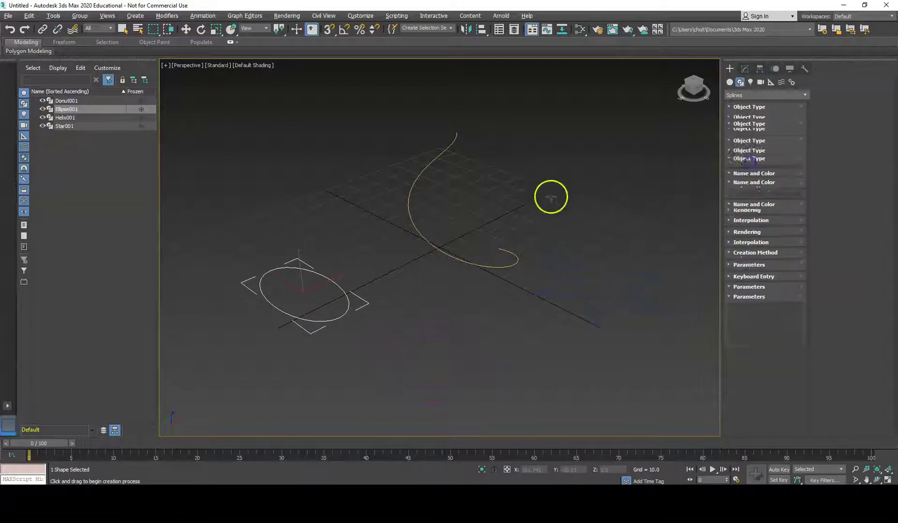
{"action": "left_click_drag", "start_coordinate": [551, 196], "coordinate": [632, 196]}
- Draw an End-End-Middle arc with a radius of about 53 between the ellipse and the helix
{"action": "left_click", "coordinate": [746, 153]}
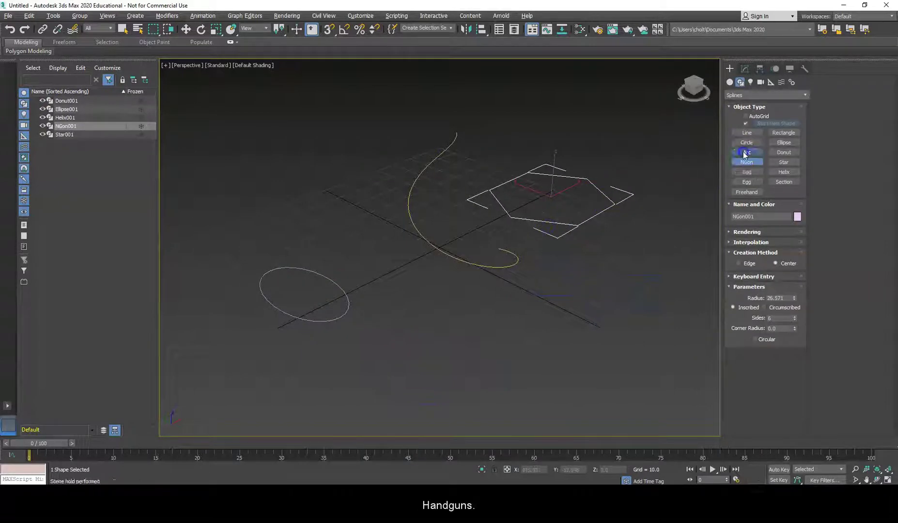
{"action": "left_click_drag", "start_coordinate": [330, 219], "coordinate": [414, 281]}
{"action": "left_click", "coordinate": [391, 278]}
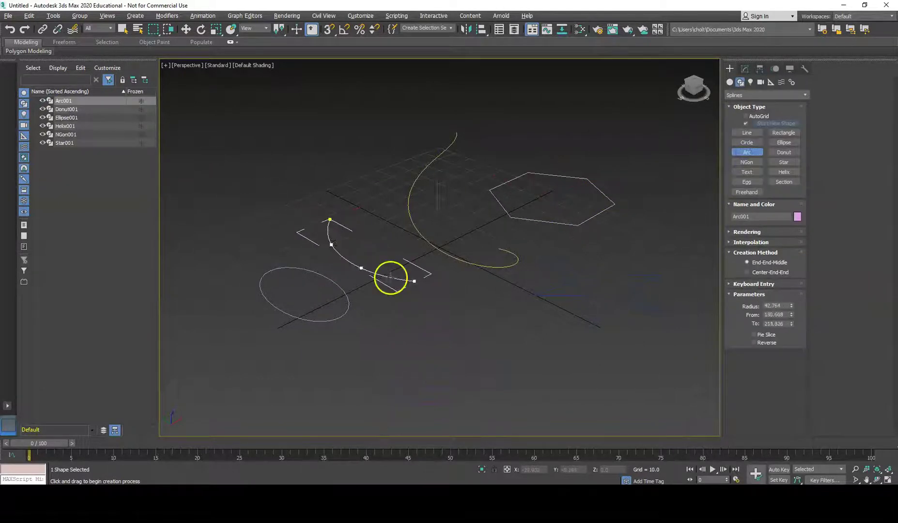
{"action": "left_click", "coordinate": [385, 271]}
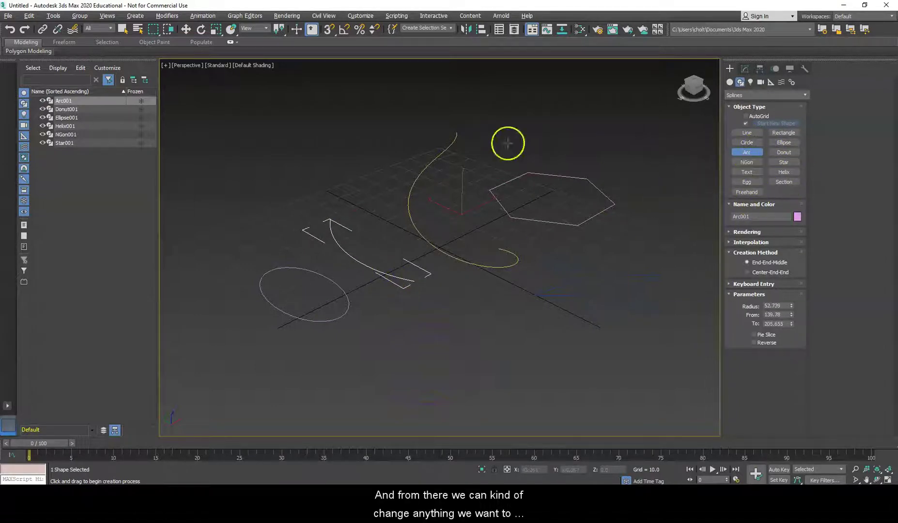
{"action": "right_click", "coordinate": [530, 145]}
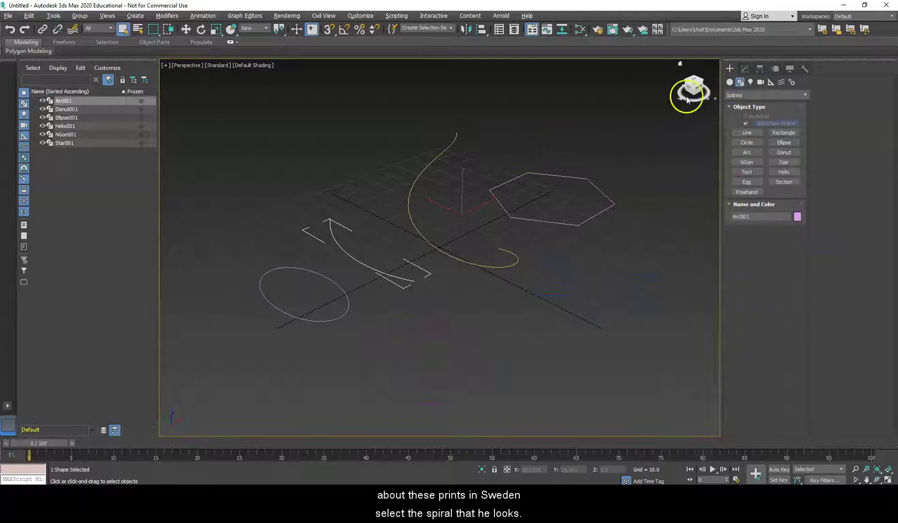
- Modify the helix to Radius 1 about 7.6, Radius 2 about 8.9, height about 56.7 and about 11 turns
{"action": "left_click", "coordinate": [425, 166]}
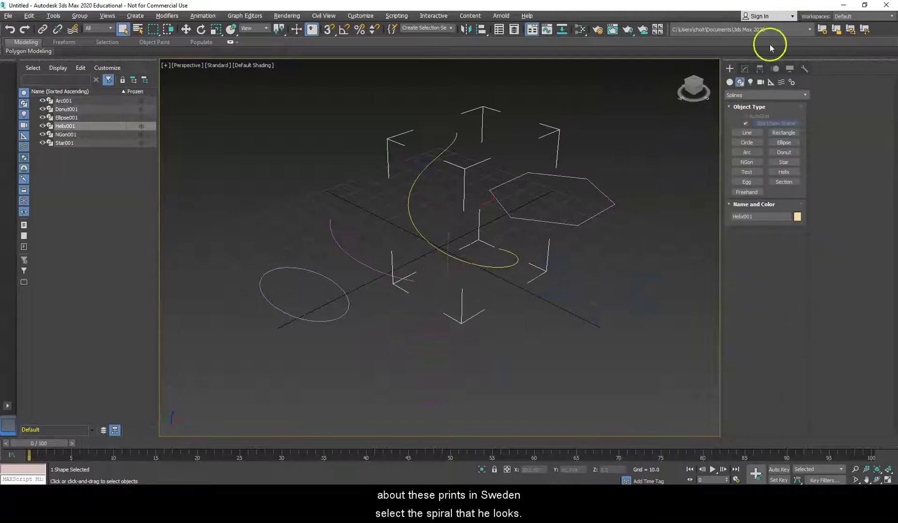
{"action": "left_click", "coordinate": [745, 69]}
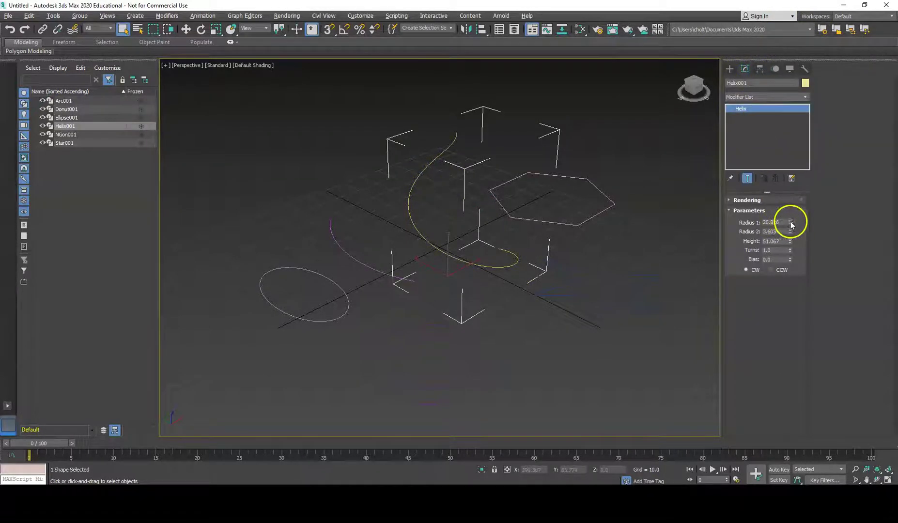
{"action": "left_click_drag", "start_coordinate": [791, 222], "coordinate": [798, 183]}
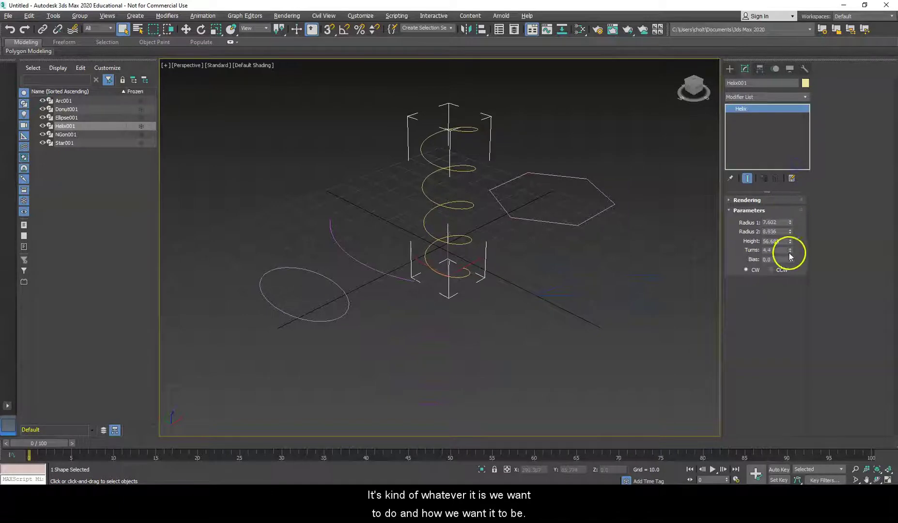
{"action": "left_click_drag", "start_coordinate": [790, 257], "coordinate": [785, 186]}
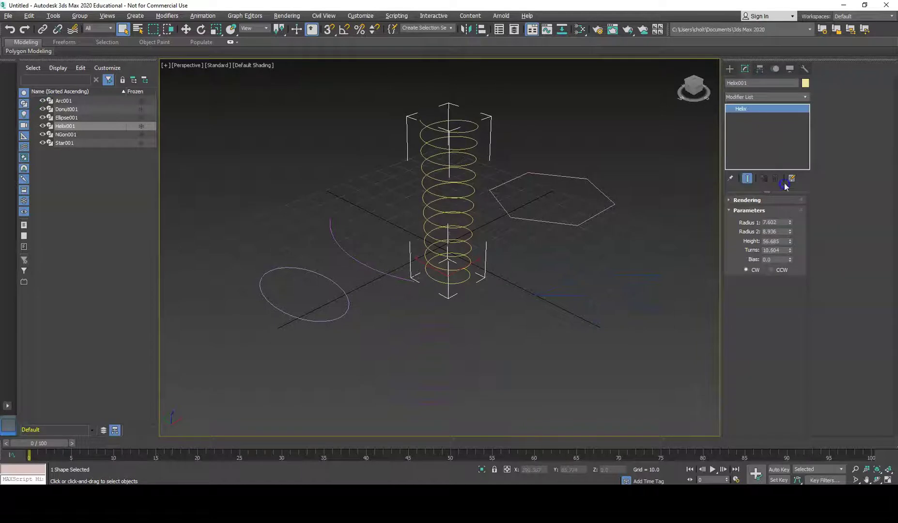
{"action": "left_click", "coordinate": [516, 313]}
- Delete all six spline shapes from the scene
{"action": "middle_click_drag", "start_coordinate": [535, 324], "coordinate": [509, 306], "text": "alt"}
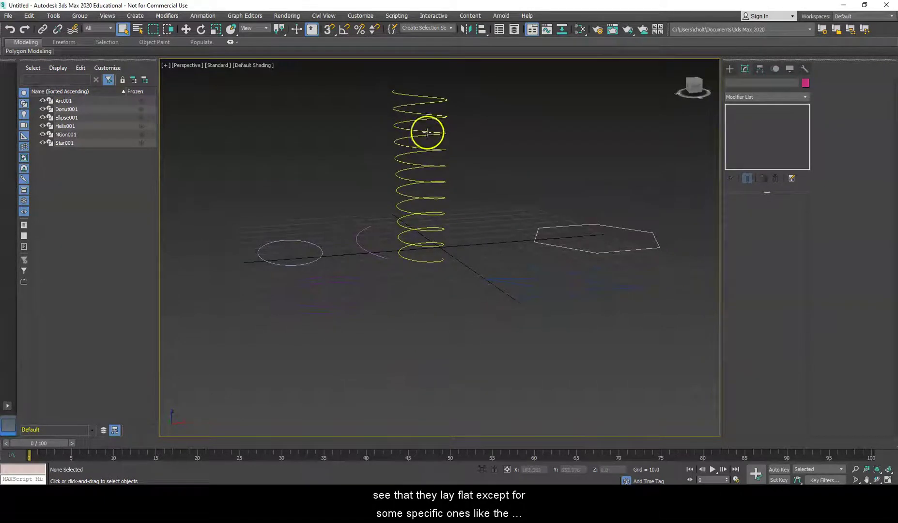
{"action": "mouse_move", "coordinate": [425, 135]}
{"action": "middle_mouse_down", "text": "alt"}
{"action": "mouse_move", "coordinate": [445, 128]}
{"action": "mouse_move", "coordinate": [438, 135]}
{"action": "middle_mouse_up", "text": "alt"}
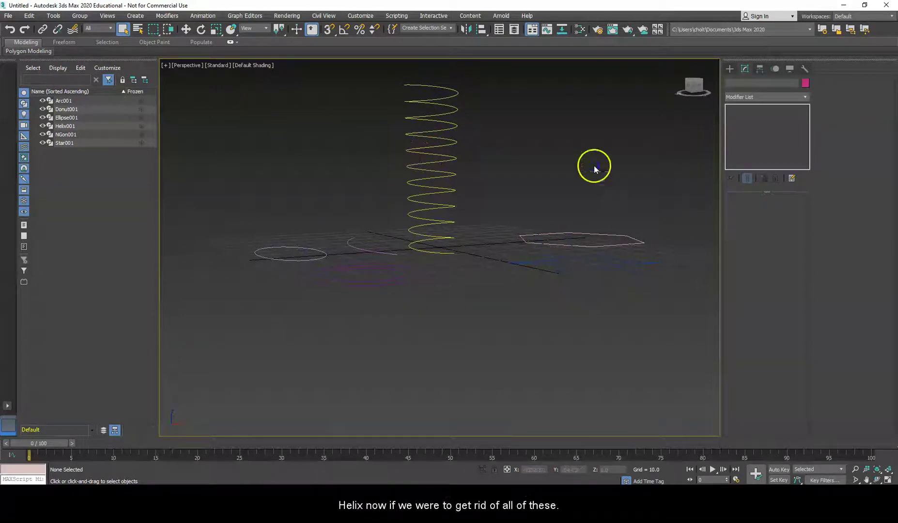
{"action": "left_click_drag", "start_coordinate": [596, 169], "coordinate": [252, 335]}
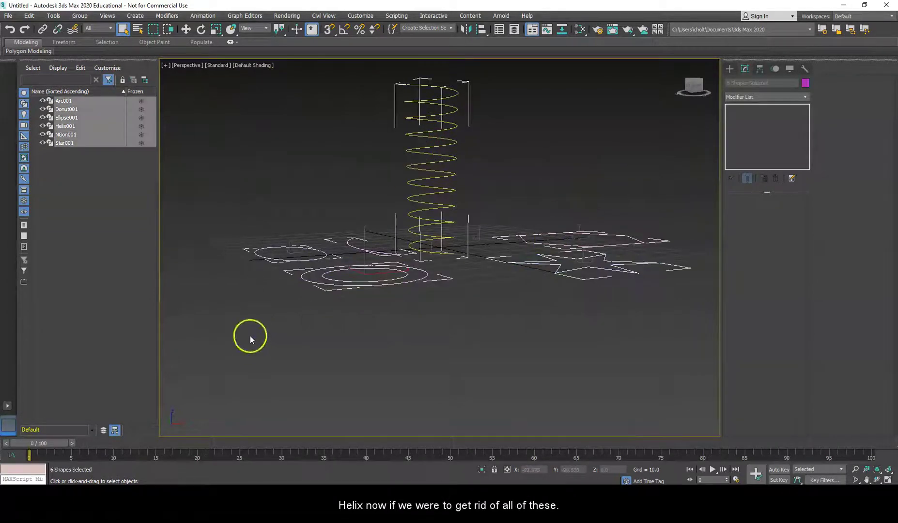
{"action": "key", "text": "Delete"}
- Switch from the Perspective view to a maximized Front viewport
{"action": "key", "text": "alt+w"}
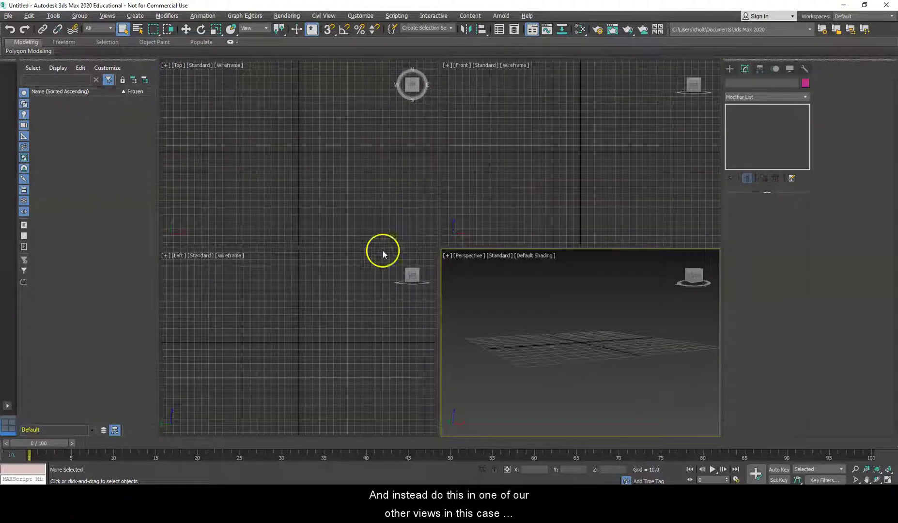
{"action": "left_click", "coordinate": [449, 178]}
{"action": "key", "text": "alt+w"}
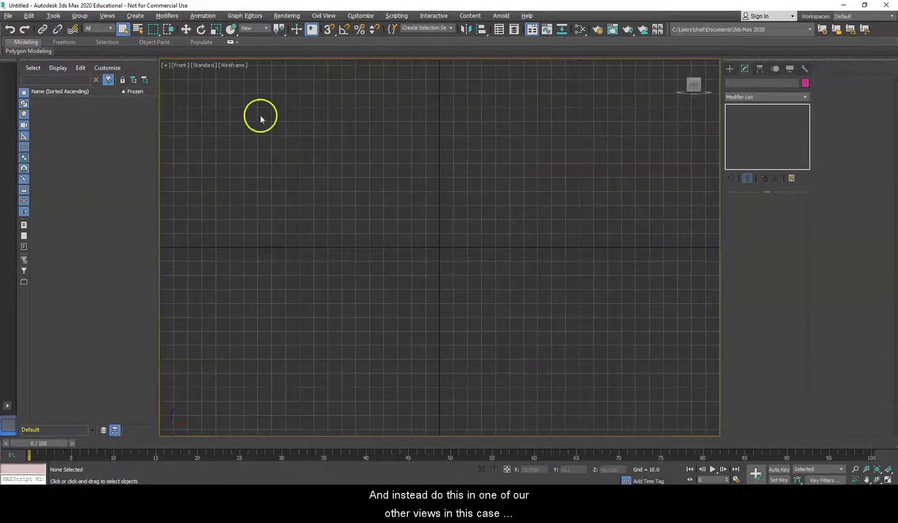
- Draw an open eight-vertex line in the Front view, starting with straight corner segments and ending in Bezier curves
{"action": "left_click", "coordinate": [730, 69]}
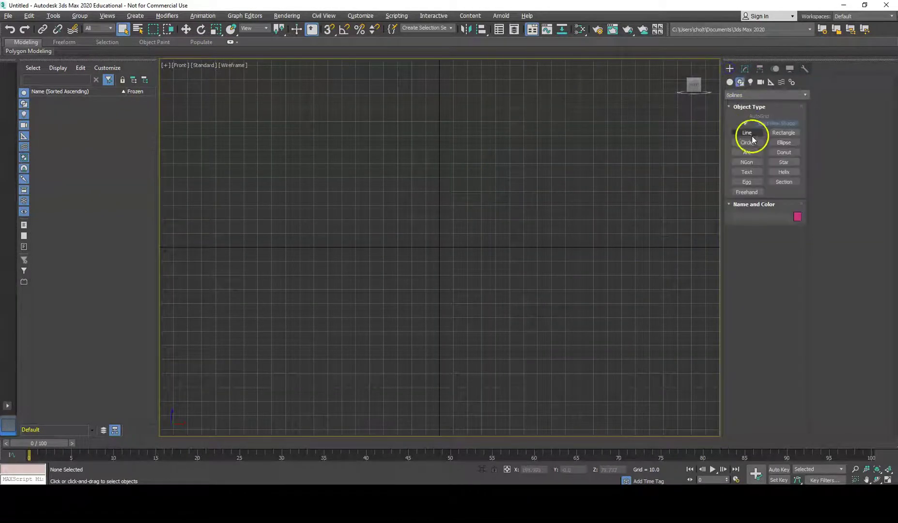
{"action": "left_click", "coordinate": [747, 132]}
{"action": "left_click", "coordinate": [376, 113]}
{"action": "left_click", "coordinate": [565, 119]}
{"action": "left_click", "coordinate": [564, 198]}
{"action": "left_click", "coordinate": [526, 307]}
{"action": "left_click", "coordinate": [305, 222]}
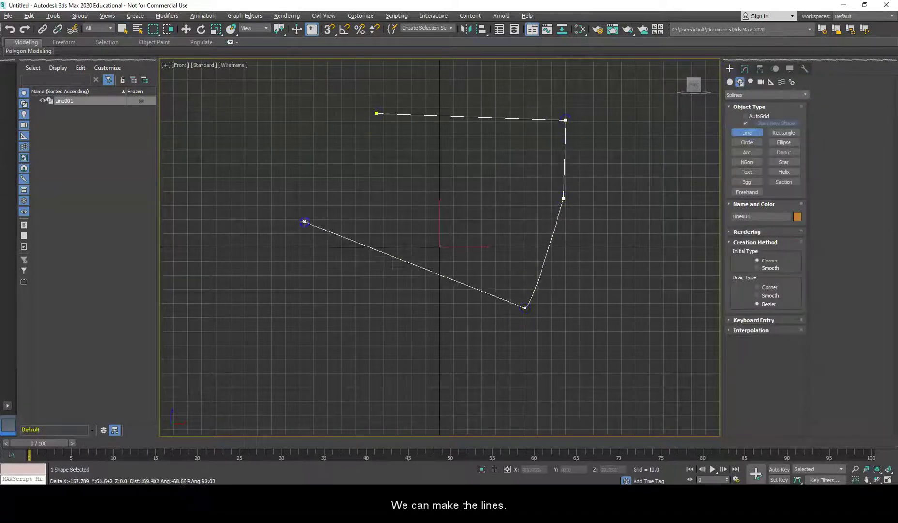
{"action": "left_click", "coordinate": [322, 151]}
{"action": "left_click", "coordinate": [457, 156]}
{"action": "left_click", "coordinate": [487, 199]}
{"action": "right_click", "coordinate": [508, 229]}
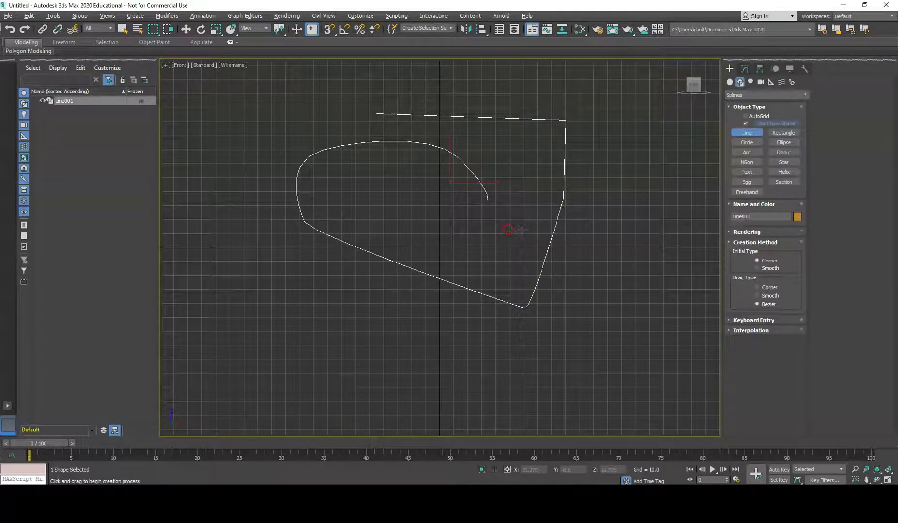
{"action": "right_click", "coordinate": [522, 230]}
- Return to the maximized Perspective view and delete the line
{"action": "key", "text": "alt+w"}
{"action": "left_click", "coordinate": [571, 287]}
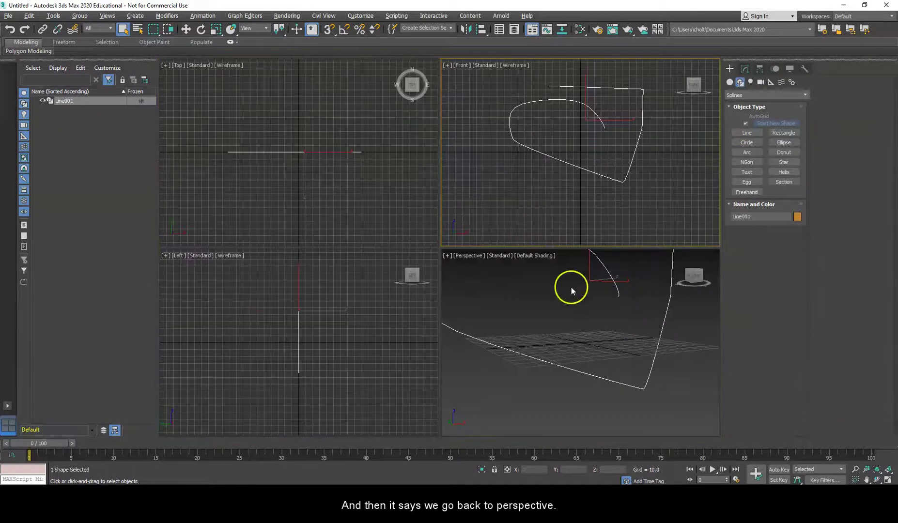
{"action": "key", "text": "alt+w"}
{"action": "middle_click_drag", "start_coordinate": [572, 291], "coordinate": [491, 259], "text": "alt"}
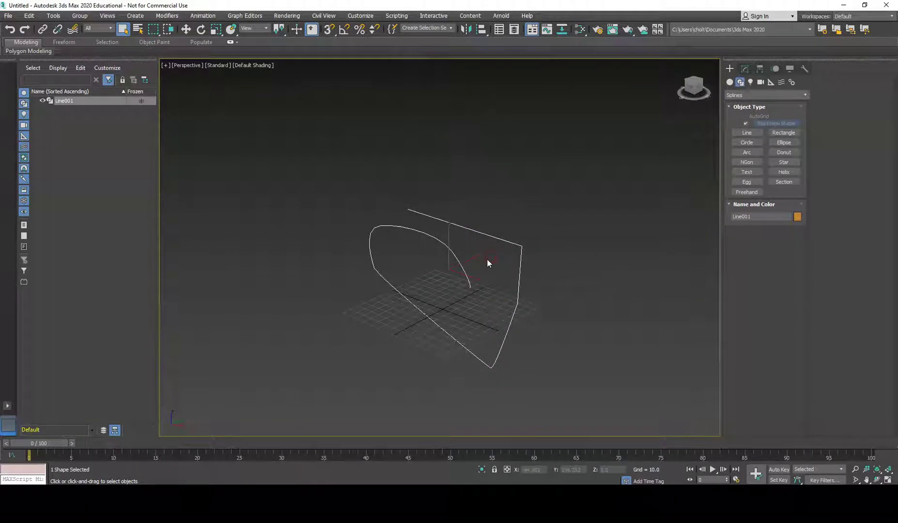
{"action": "key", "text": "Delete"}
{"action": "left_click", "coordinate": [456, 290]}
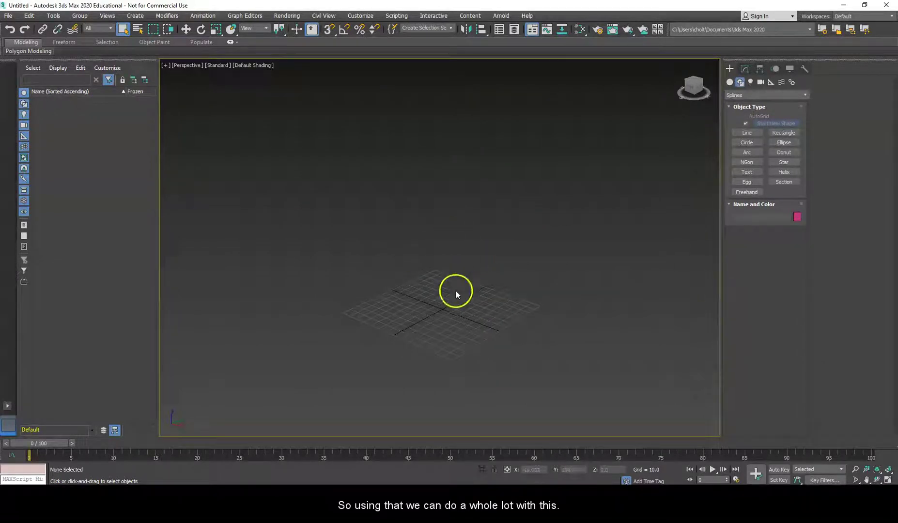
- Start a line with its initial vertex type set to Smooth, placing six vertices in a wide loop around the grid
{"action": "scroll", "coordinate": [458, 298], "scroll_direction": "up", "scroll_amount": 10}
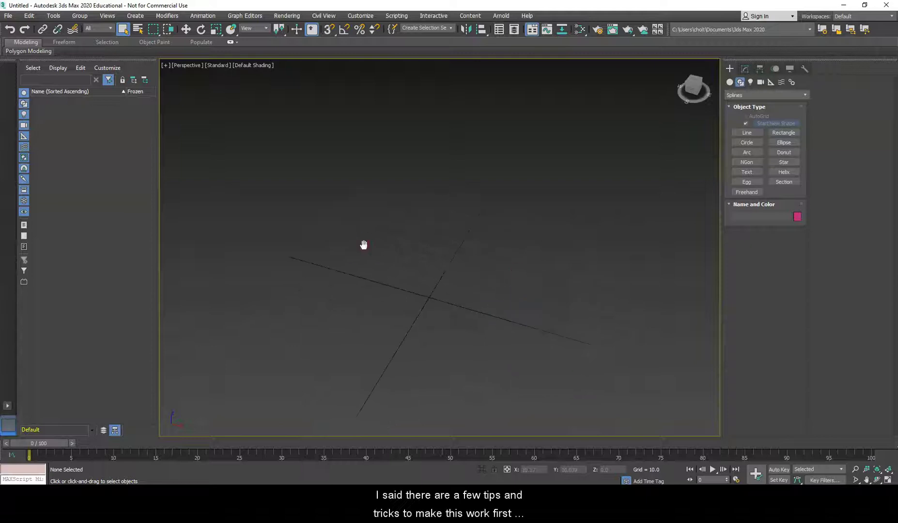
{"action": "left_click", "coordinate": [747, 134]}
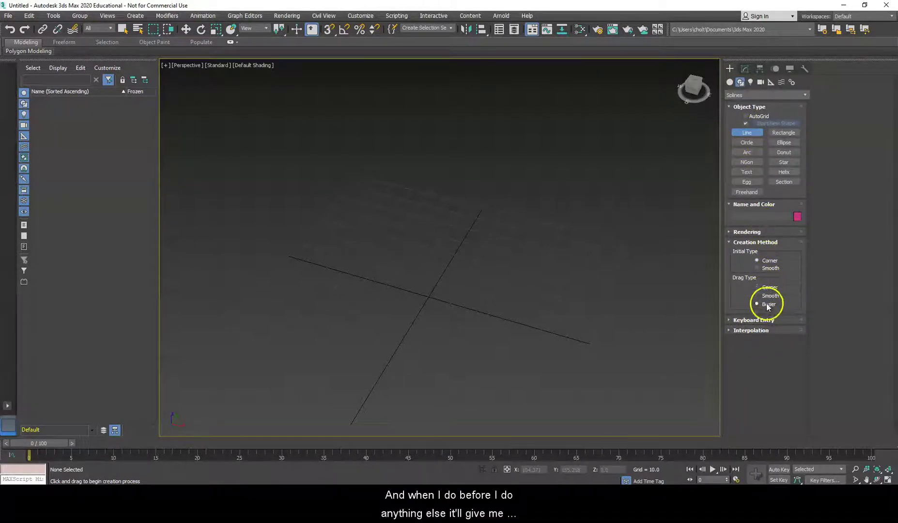
{"action": "left_click", "coordinate": [765, 269]}
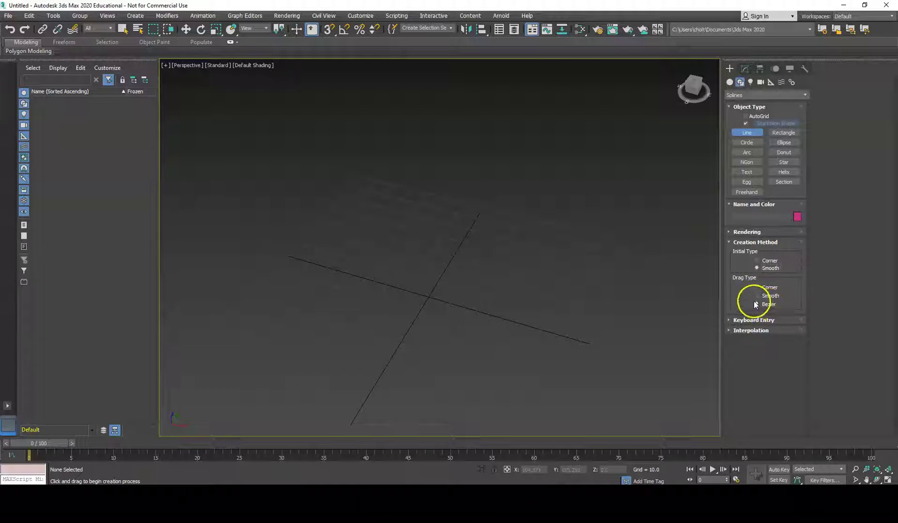
{"action": "left_click", "coordinate": [344, 264]}
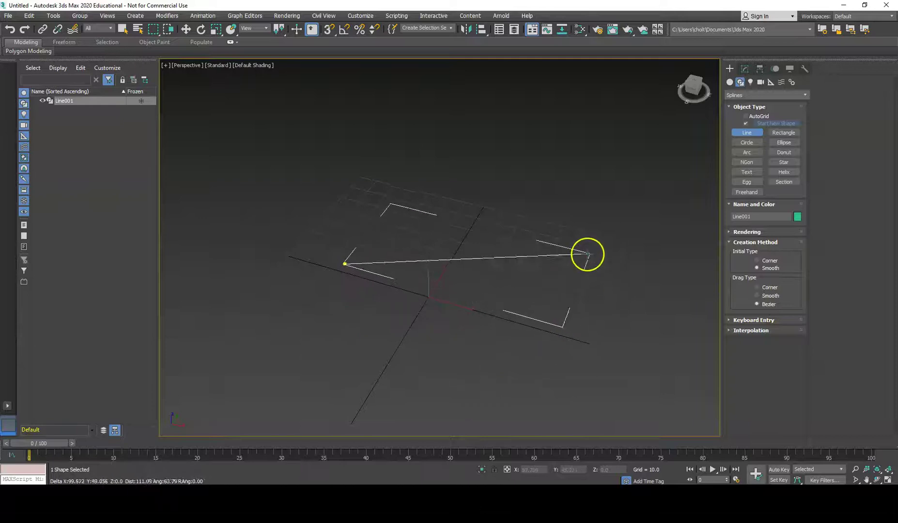
{"action": "left_click_drag", "start_coordinate": [576, 317], "coordinate": [522, 405]}
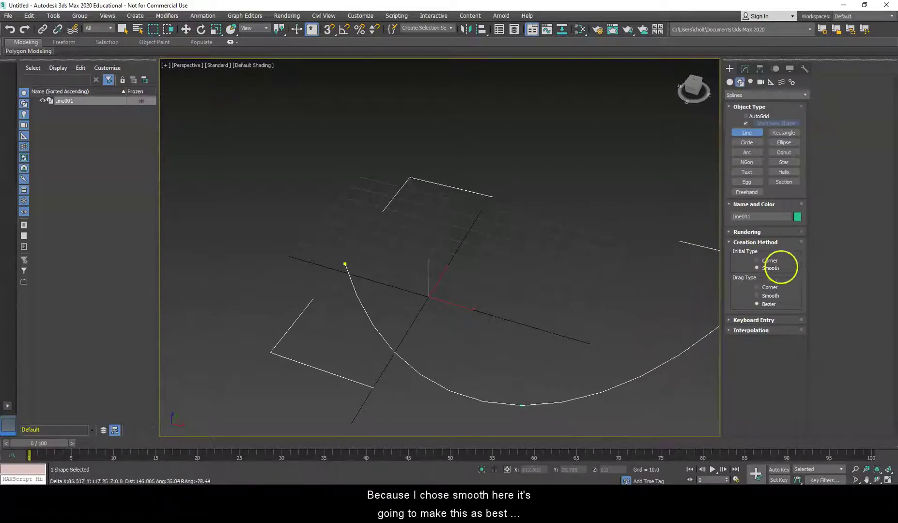
{"action": "left_click", "coordinate": [645, 225]}
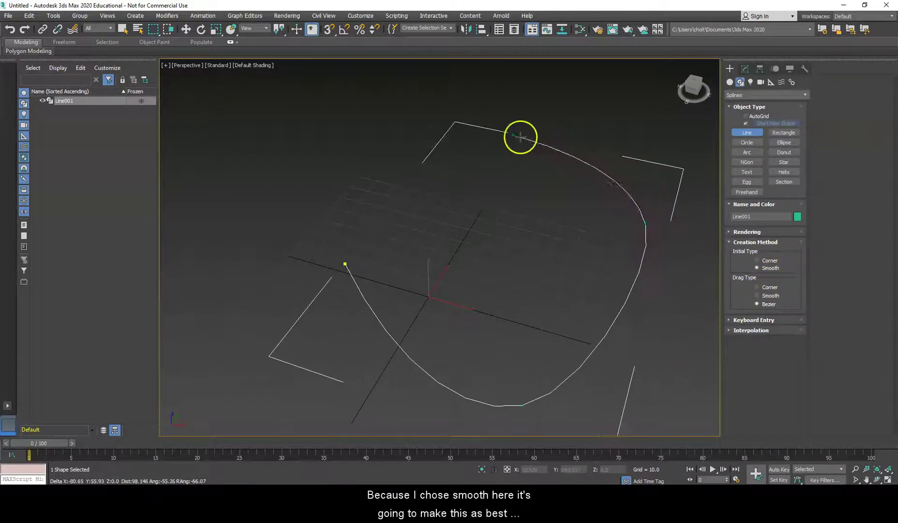
{"action": "left_click", "coordinate": [521, 137]}
{"action": "left_click_drag", "start_coordinate": [229, 121], "coordinate": [236, 116]}
{"action": "left_click", "coordinate": [180, 321]}
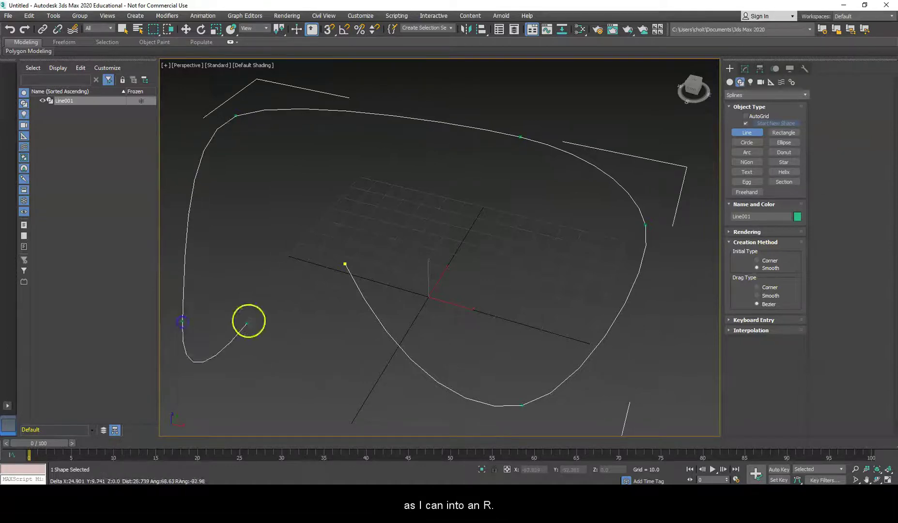
- Continue the smooth line with eight more vertices, winding back and forth across the grid inside the outer loop
{"action": "middle_click_drag", "start_coordinate": [249, 321], "coordinate": [327, 233]}
{"action": "left_click", "coordinate": [341, 104]}
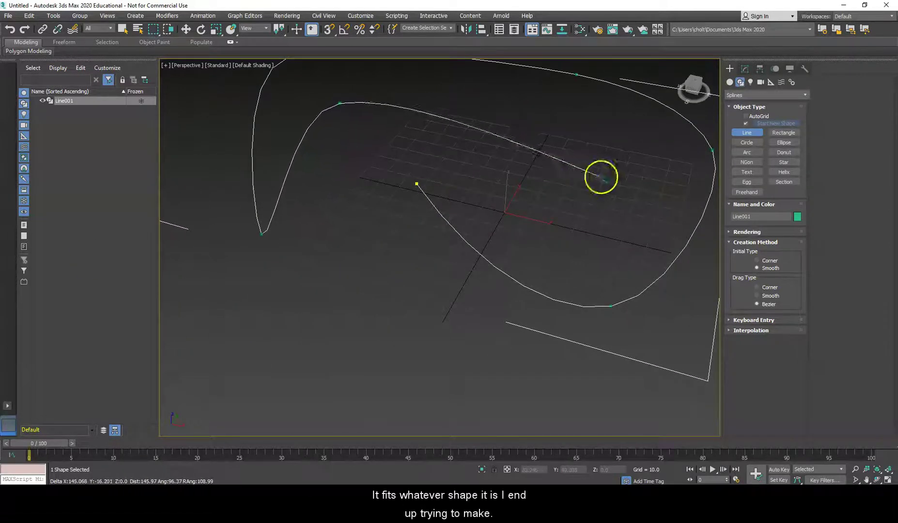
{"action": "left_click", "coordinate": [601, 175]}
{"action": "left_click", "coordinate": [490, 117]}
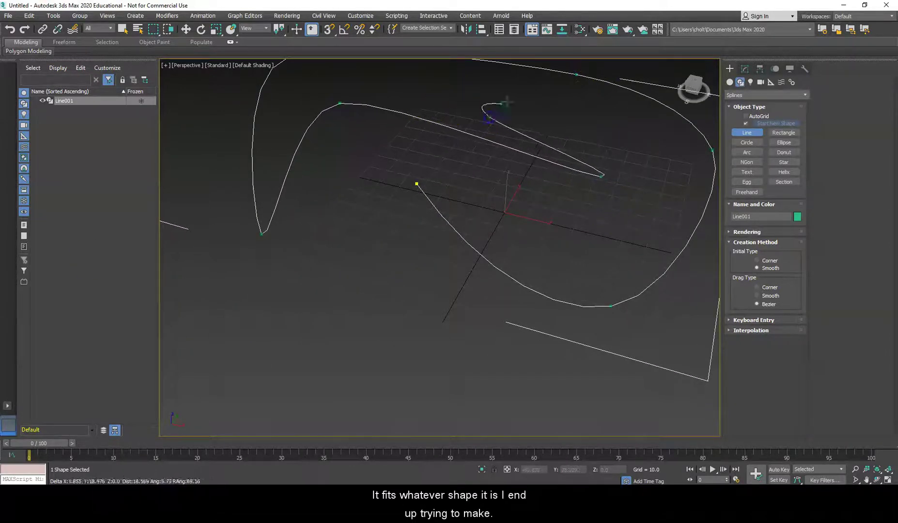
{"action": "left_click", "coordinate": [648, 130]}
{"action": "left_click", "coordinate": [662, 221]}
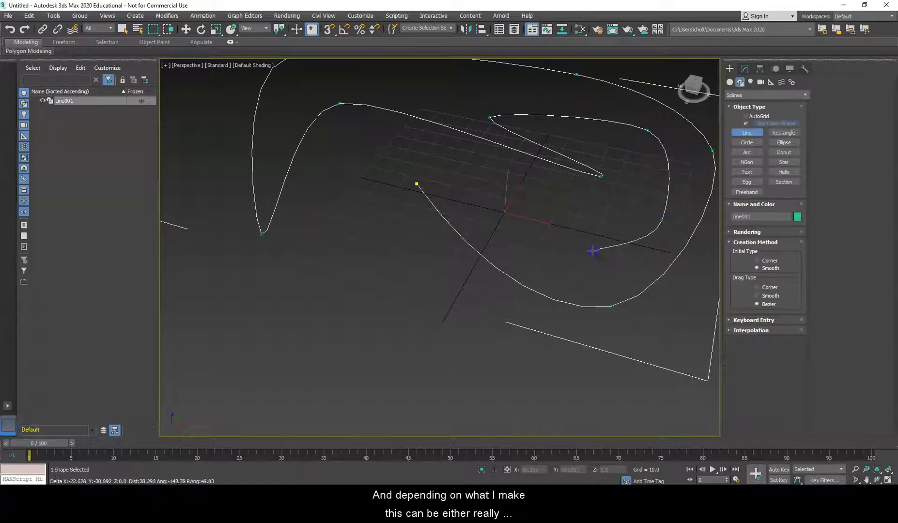
{"action": "left_click", "coordinate": [592, 251]}
{"action": "left_click", "coordinate": [459, 159]}
{"action": "left_click", "coordinate": [383, 134]}
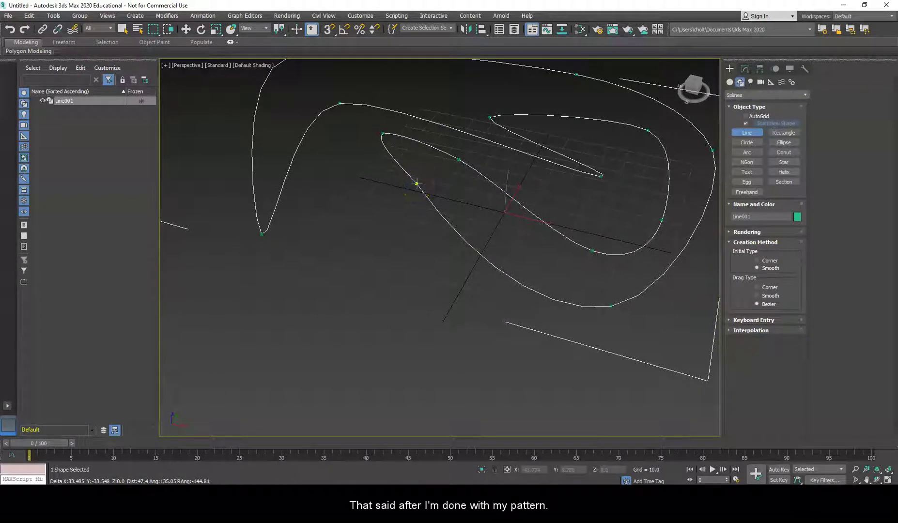
- Close the spline at its first vertex and leave the Line tool
{"action": "left_click", "coordinate": [416, 183]}
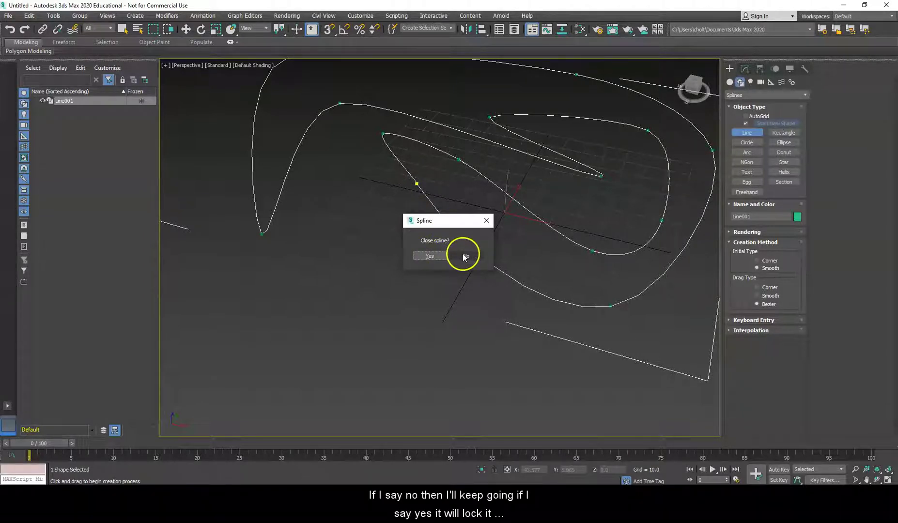
{"action": "left_click", "coordinate": [434, 257]}
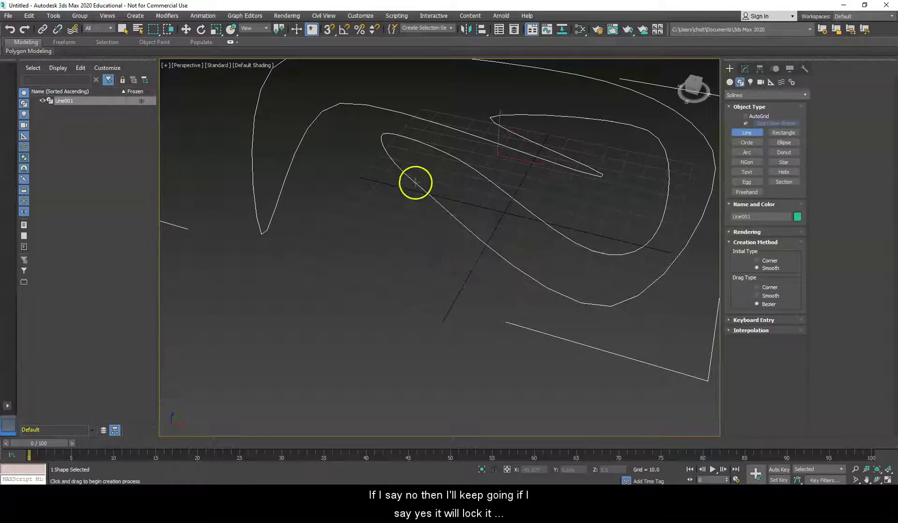
{"action": "middle_click_drag", "start_coordinate": [427, 185], "coordinate": [435, 225], "text": "alt"}
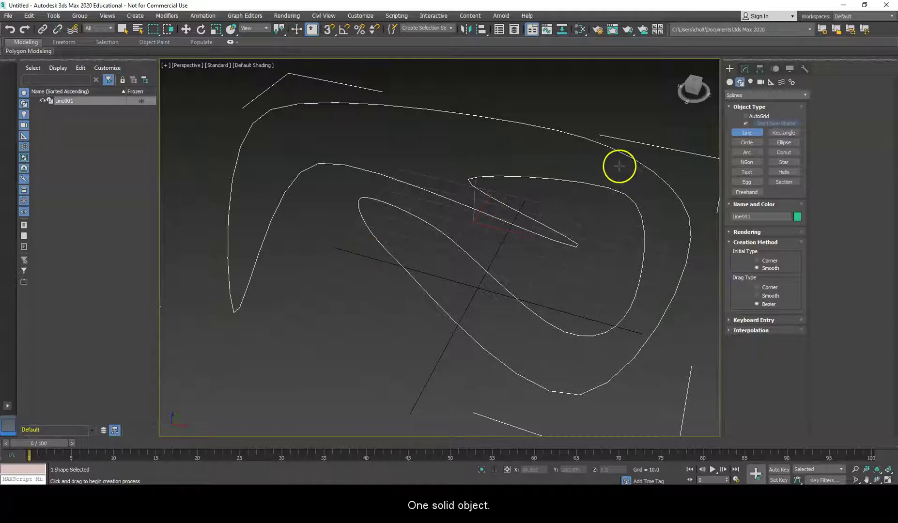
{"action": "key", "text": "Escape"}
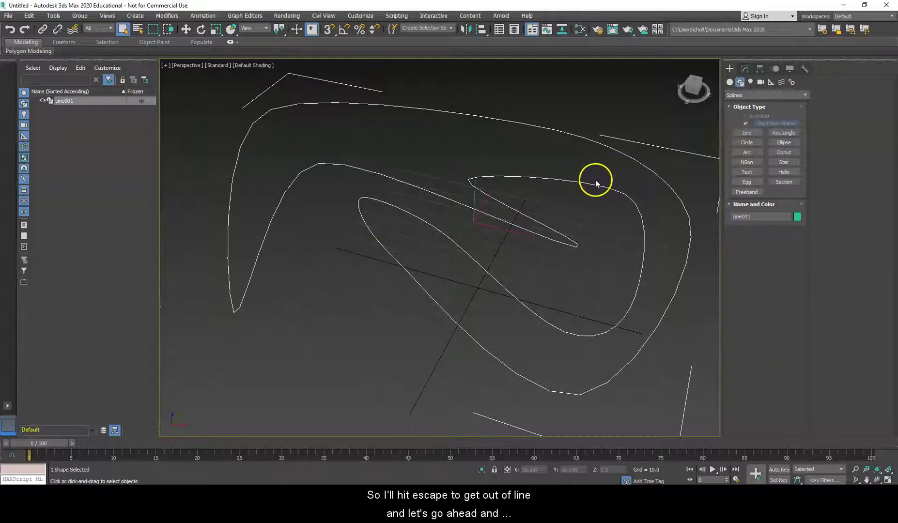
- Open the line for modification, turn off its rendering in renderer and viewport, and briefly inspect the soft selection settings
{"action": "left_click", "coordinate": [747, 67]}
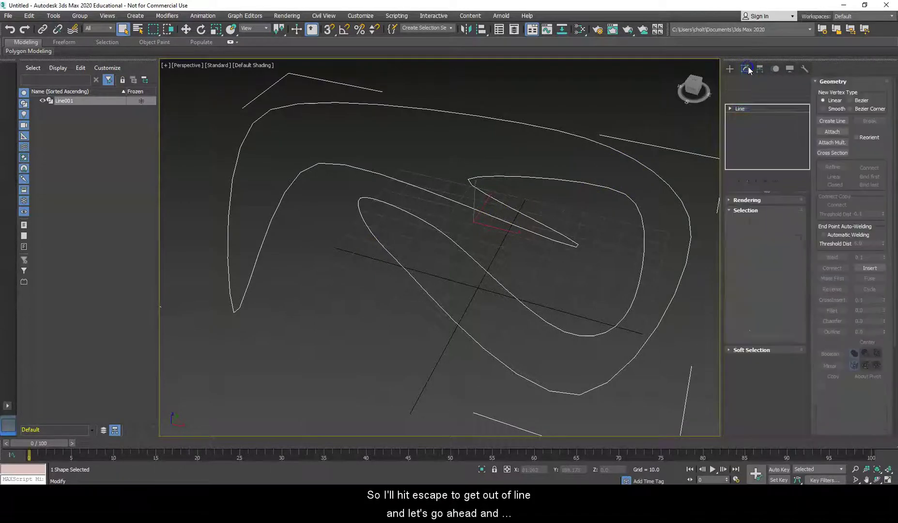
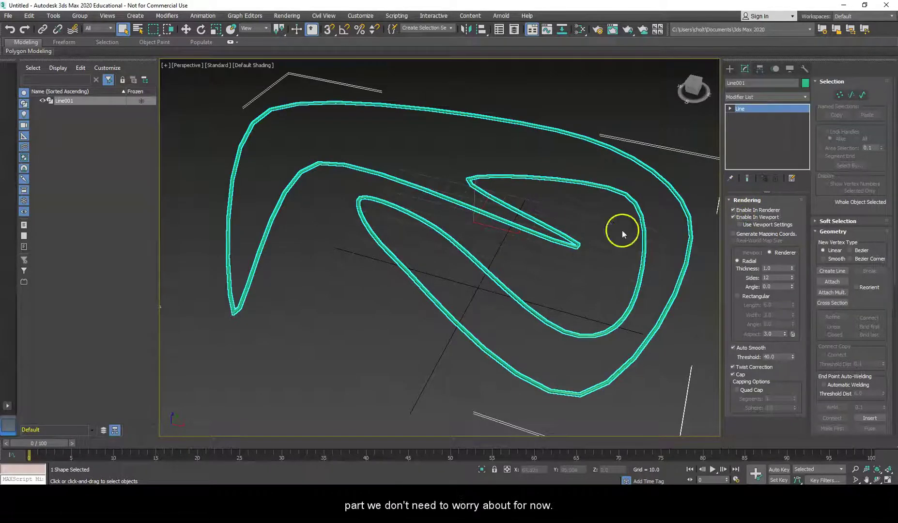
{"action": "left_click", "coordinate": [753, 217]}
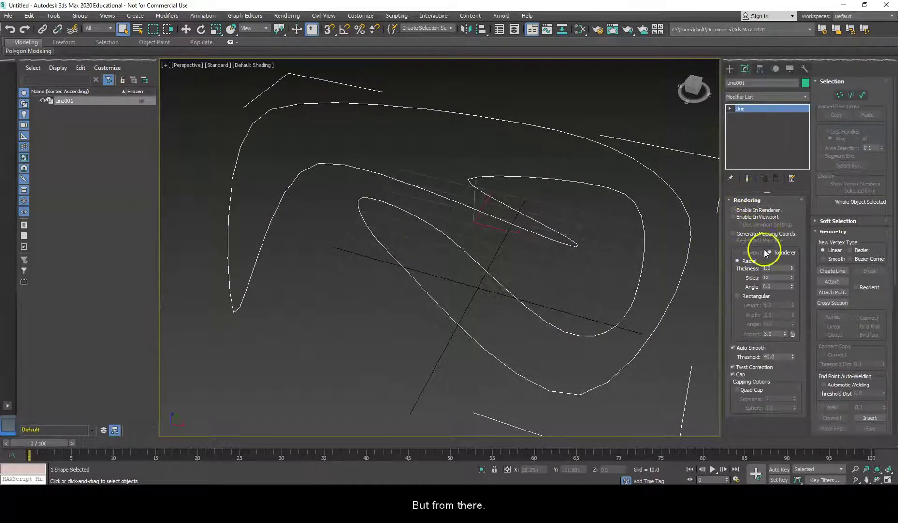
{"action": "left_click", "coordinate": [747, 200]}
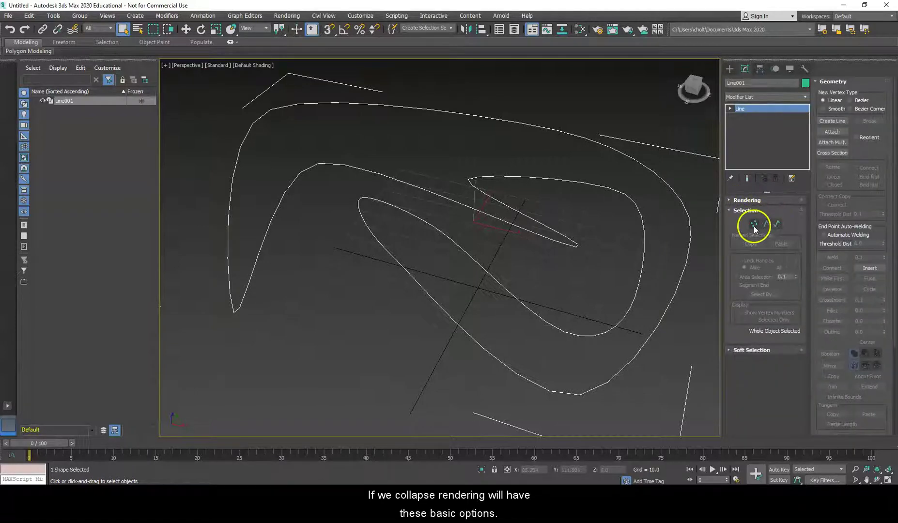
{"action": "left_click", "coordinate": [751, 351]}
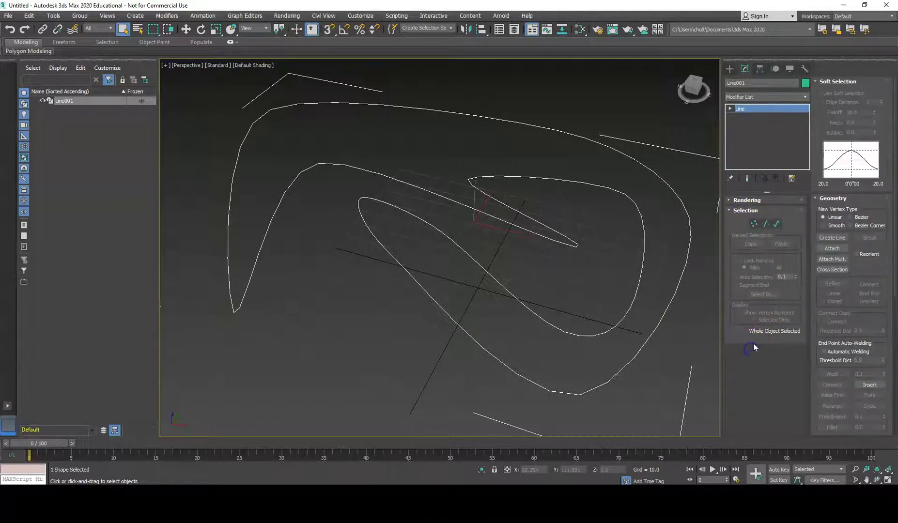
{"action": "left_click", "coordinate": [844, 82]}
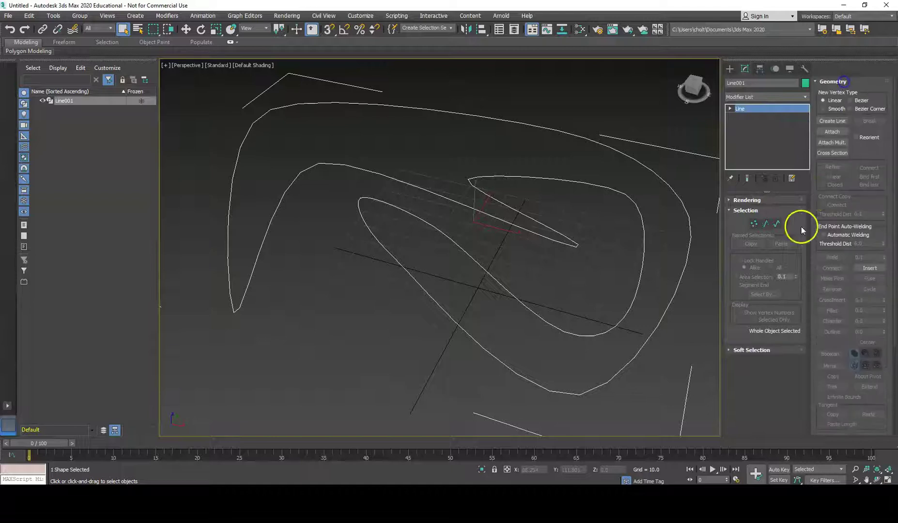
- At vertex level, move the line's fourth vertex within the ground plane and raise it well above the grid
{"action": "left_click", "coordinate": [754, 224]}
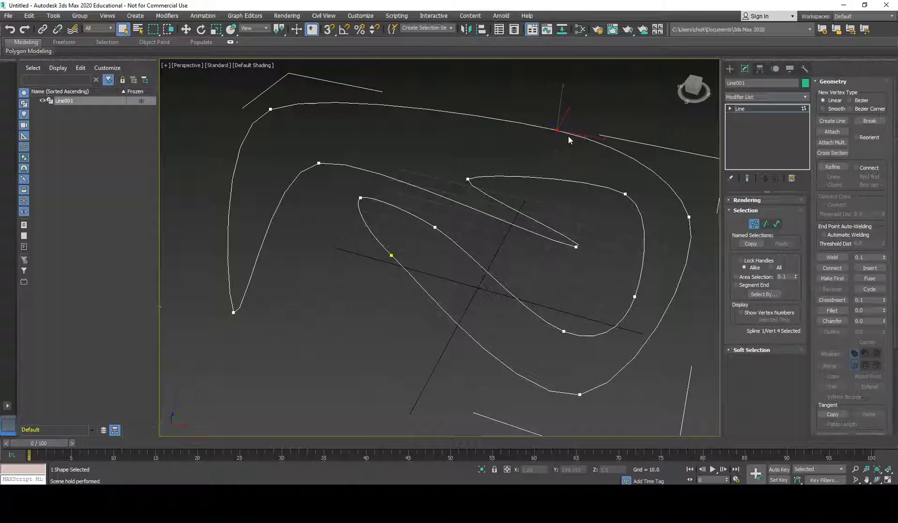
{"action": "key", "text": "w"}
{"action": "left_click_drag", "start_coordinate": [575, 128], "coordinate": [539, 110]}
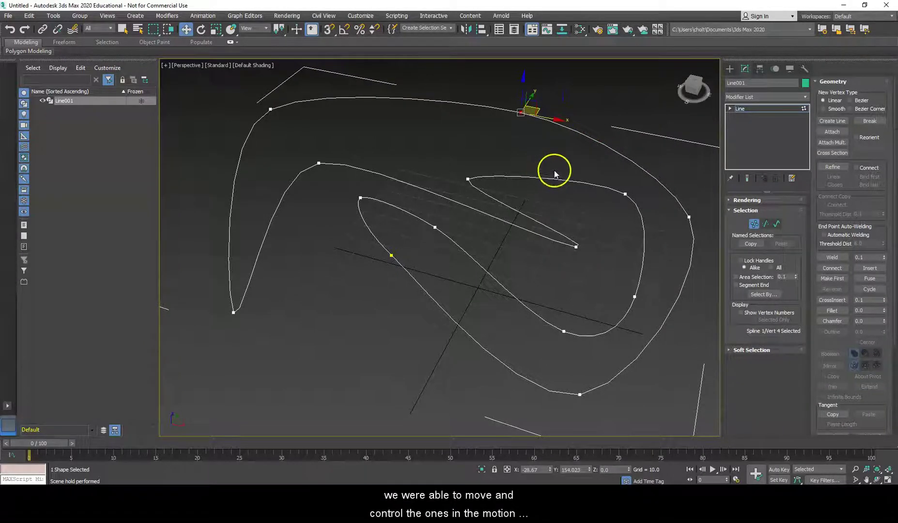
{"action": "middle_click_drag", "start_coordinate": [558, 185], "coordinate": [540, 218], "text": "alt"}
{"action": "left_click_drag", "start_coordinate": [505, 152], "coordinate": [516, 69]}
- Lower the line's second vertex and move its first vertex down about 32 units along Z
{"action": "left_click", "coordinate": [616, 316]}
{"action": "left_click_drag", "start_coordinate": [618, 280], "coordinate": [617, 339]}
{"action": "left_click", "coordinate": [379, 256]}
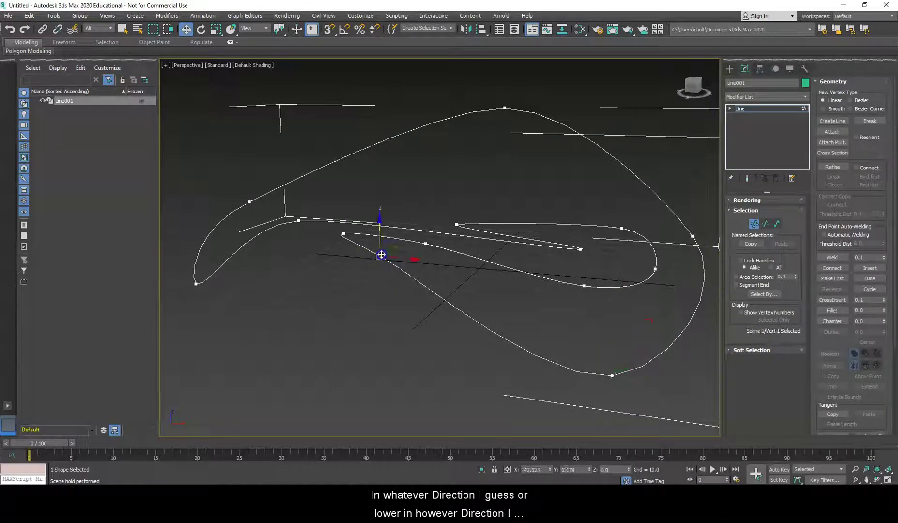
{"action": "left_click_drag", "start_coordinate": [380, 220], "coordinate": [371, 294]}
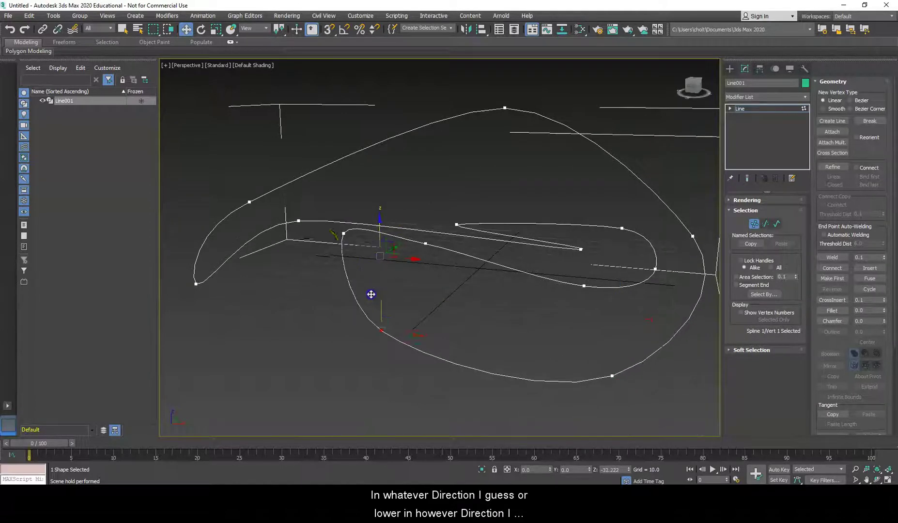
- Raise the thirteenth vertex above the grid and pull the sharp eighth vertex well below it
{"action": "left_click", "coordinate": [425, 243]}
{"action": "left_click_drag", "start_coordinate": [425, 214], "coordinate": [425, 162]}
{"action": "left_click", "coordinate": [580, 250]}
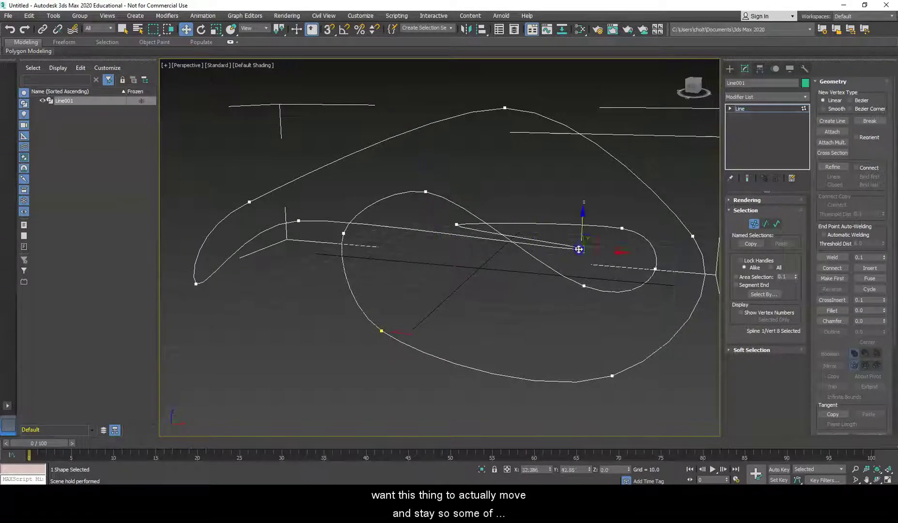
{"action": "left_click_drag", "start_coordinate": [585, 215], "coordinate": [566, 345]}
- Lower the ninth vertex and raise the tenth vertex about 12 units along Z
{"action": "left_click", "coordinate": [458, 224]}
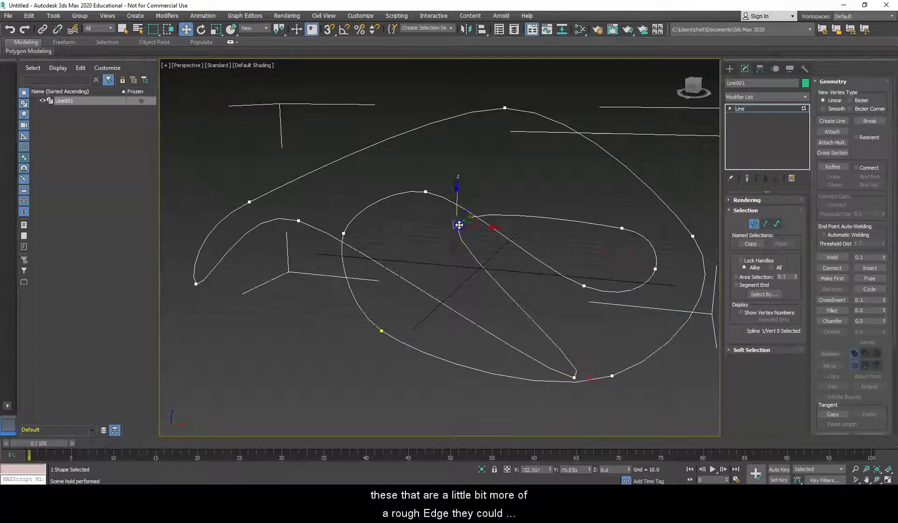
{"action": "left_click_drag", "start_coordinate": [458, 189], "coordinate": [477, 231]}
{"action": "left_click", "coordinate": [611, 231]}
{"action": "left_click_drag", "start_coordinate": [627, 200], "coordinate": [627, 176]}
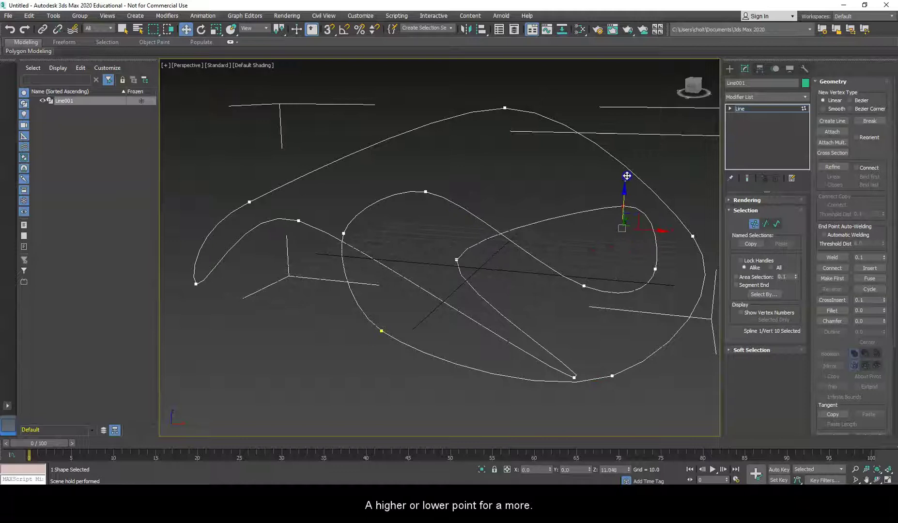
- Raise the seventh vertex slightly and lift the sixth vertex about 37 units along Z
{"action": "left_click", "coordinate": [298, 221]}
{"action": "left_click_drag", "start_coordinate": [297, 192], "coordinate": [297, 172]}
{"action": "left_click", "coordinate": [195, 288]}
{"action": "left_click_drag", "start_coordinate": [196, 256], "coordinate": [220, 146]}
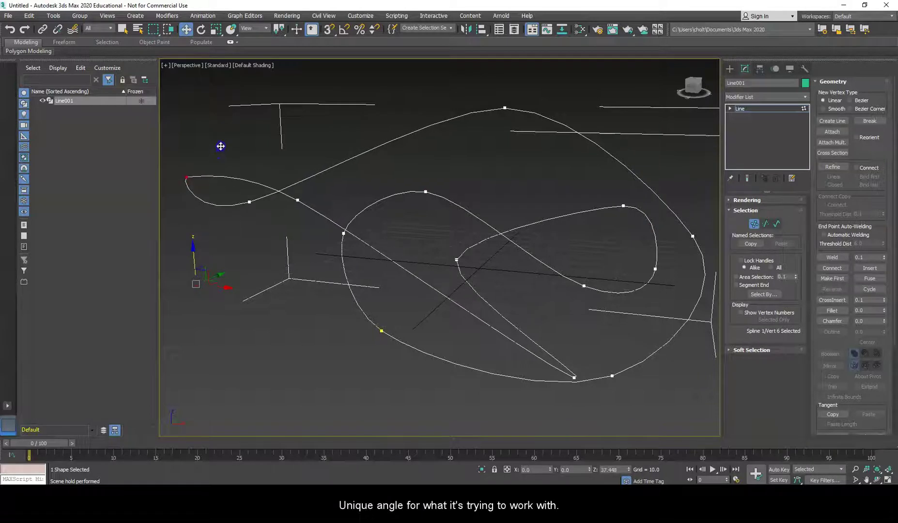
- Fillet the line's sharp eighth vertex by about 2 units
{"action": "middle_click_drag", "start_coordinate": [490, 243], "coordinate": [359, 243], "text": "alt"}
{"action": "scroll", "coordinate": [360, 243], "scroll_direction": "down", "scroll_amount": 5}
{"action": "middle_click_drag", "start_coordinate": [444, 196], "coordinate": [421, 211], "text": "alt"}
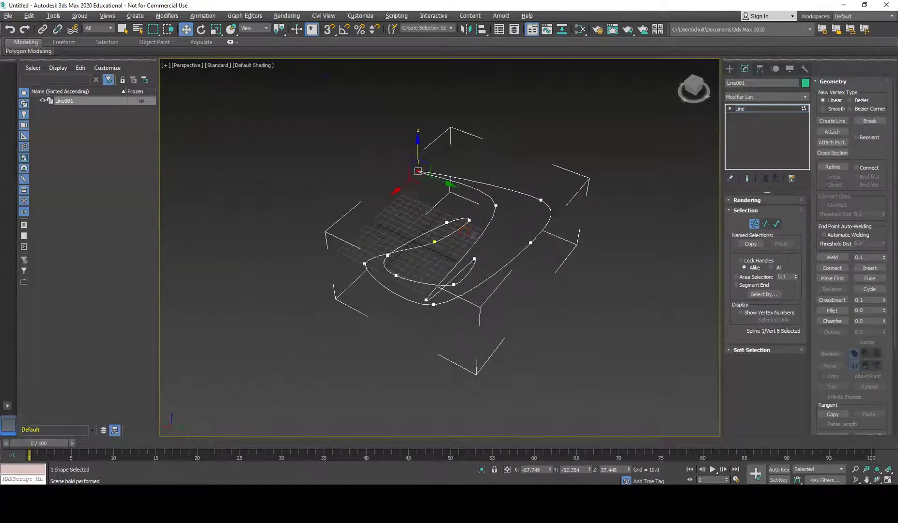
{"action": "middle_click_drag", "start_coordinate": [353, 147], "coordinate": [534, 245], "text": "alt"}
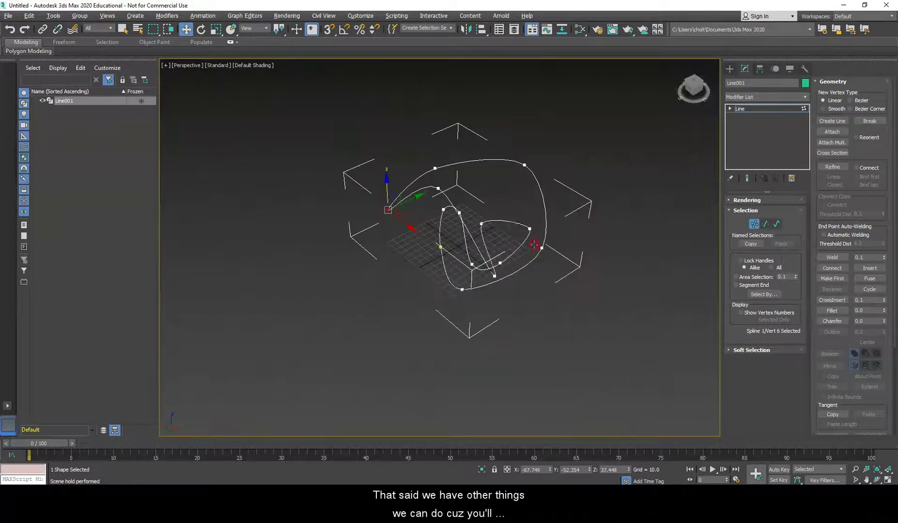
{"action": "scroll", "coordinate": [463, 236], "scroll_direction": "up", "scroll_amount": 3}
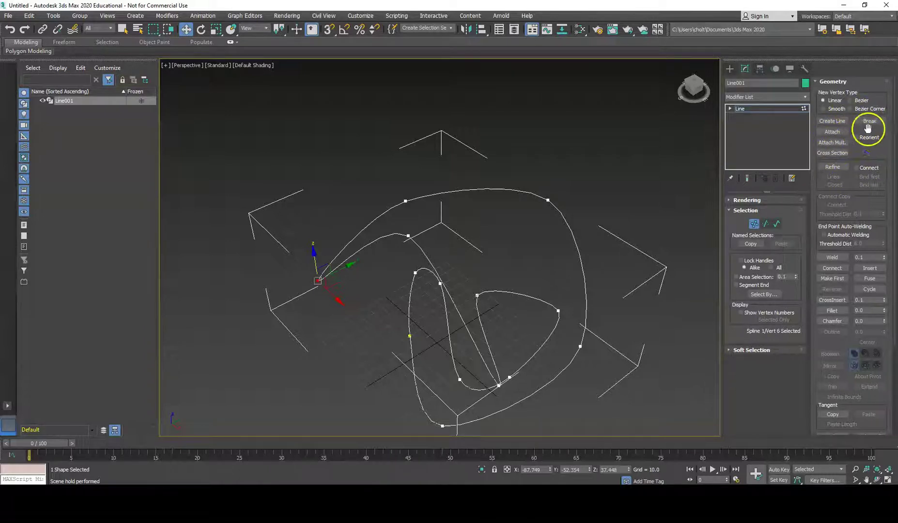
{"action": "middle_click_drag", "start_coordinate": [571, 290], "coordinate": [557, 310], "text": "alt"}
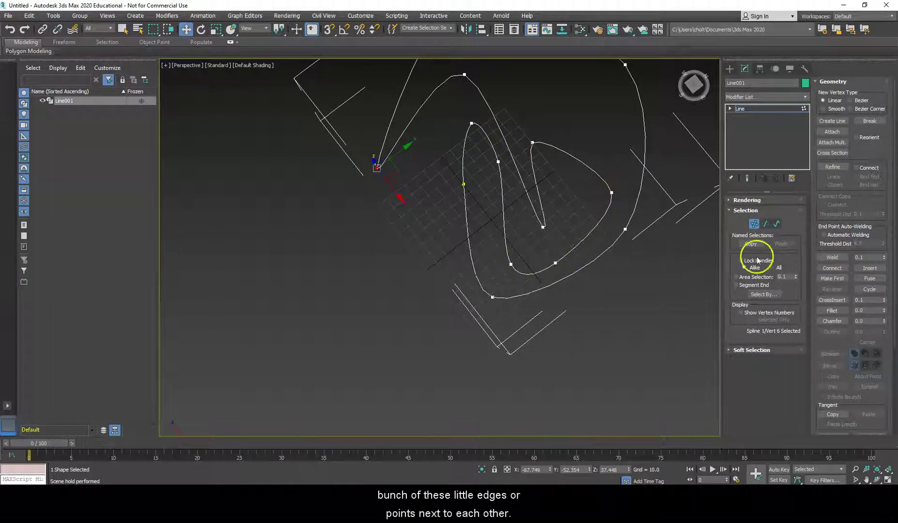
{"action": "left_click", "coordinate": [829, 313]}
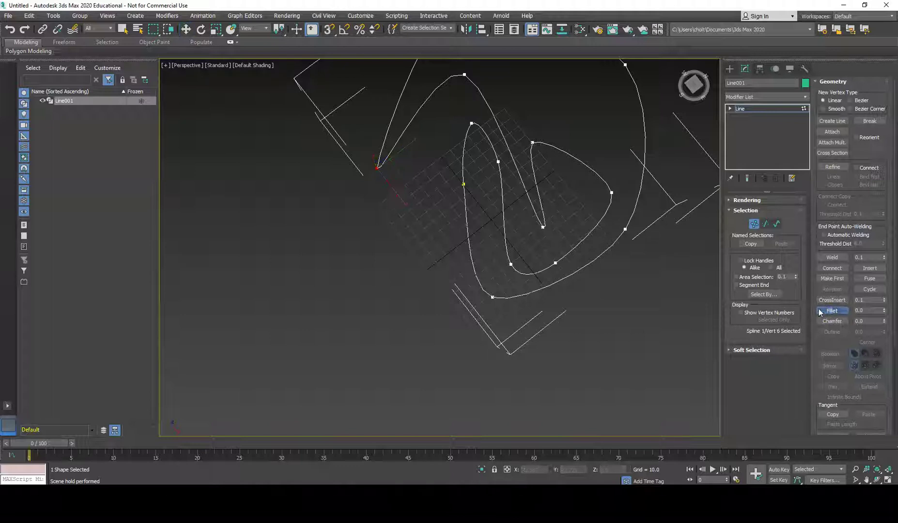
{"action": "left_click", "coordinate": [542, 226]}
{"action": "mouse_move", "coordinate": [543, 226]}
{"action": "left_mouse_down"}
{"action": "mouse_move", "coordinate": [545, 201]}
{"action": "mouse_move", "coordinate": [553, 210]}
{"action": "mouse_move", "coordinate": [537, 215]}
{"action": "mouse_move", "coordinate": [545, 192]}
{"action": "mouse_move", "coordinate": [542, 218]}
{"action": "mouse_move", "coordinate": [549, 217]}
{"action": "left_mouse_up"}
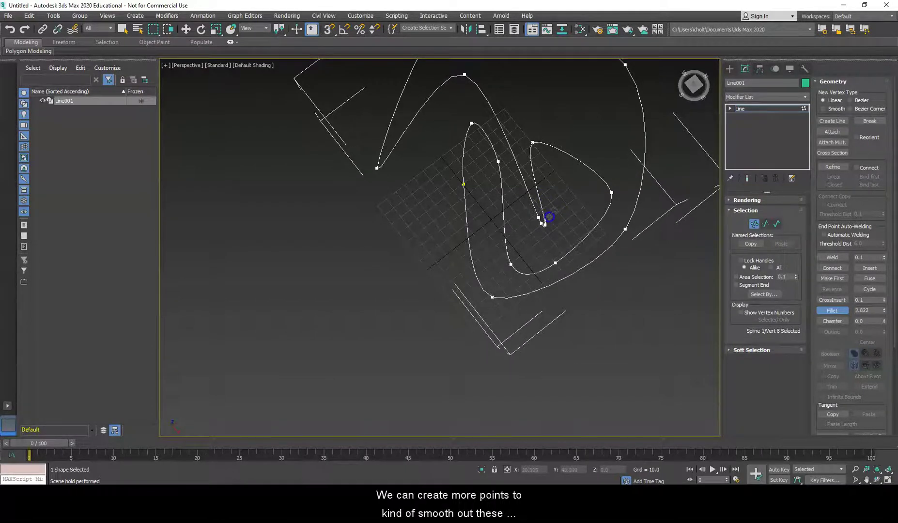
- Fillet the vertices around the broad inner loop to round its corners into an even curve
{"action": "left_click_drag", "start_coordinate": [532, 143], "coordinate": [534, 132]}
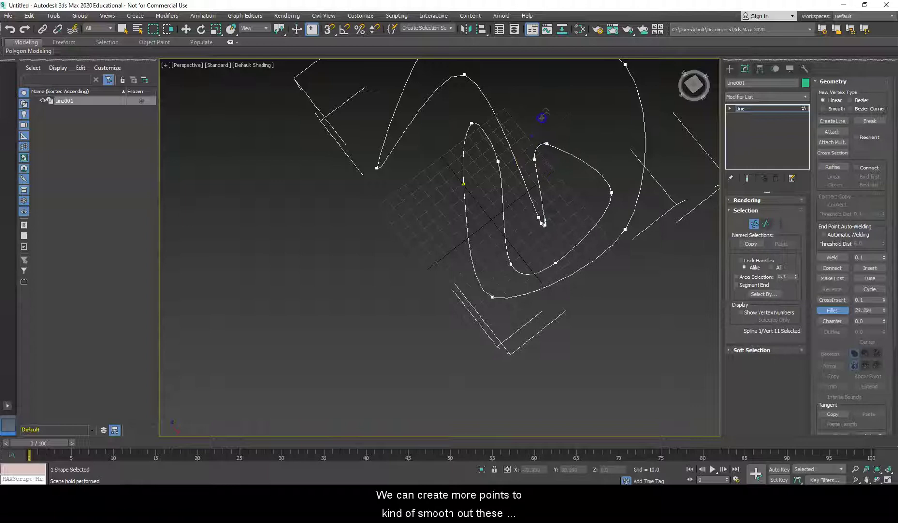
{"action": "left_click_drag", "start_coordinate": [610, 193], "coordinate": [614, 159]}
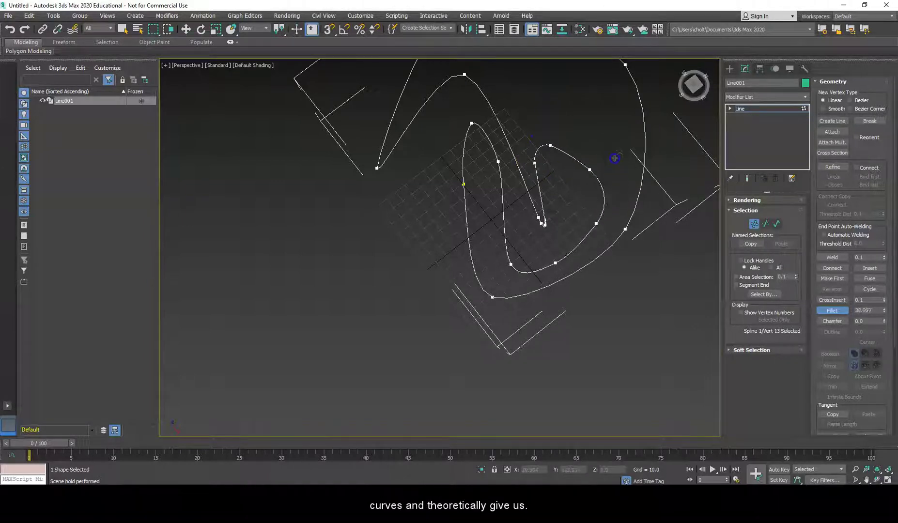
{"action": "left_click_drag", "start_coordinate": [540, 267], "coordinate": [520, 253]}
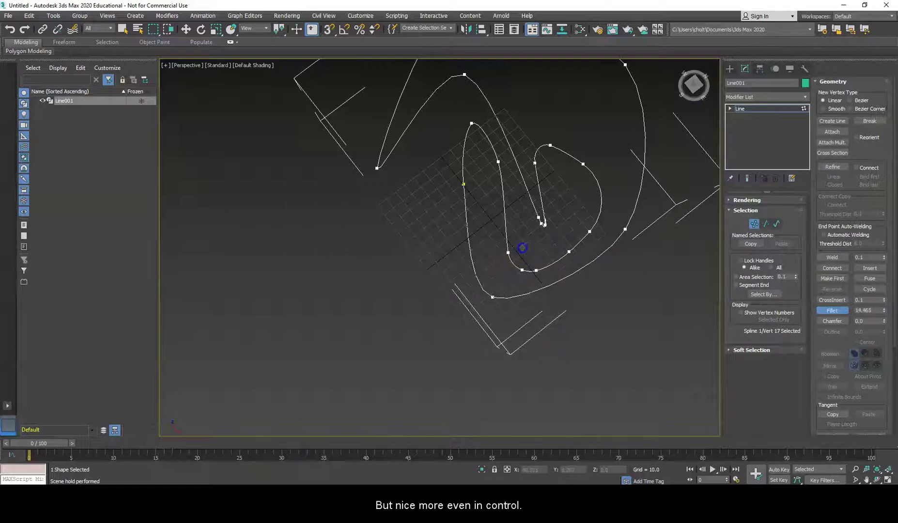
- Fillet the vertices of the narrow inner loop, including its tip and the line's first vertex
{"action": "left_click_drag", "start_coordinate": [496, 168], "coordinate": [500, 158]}
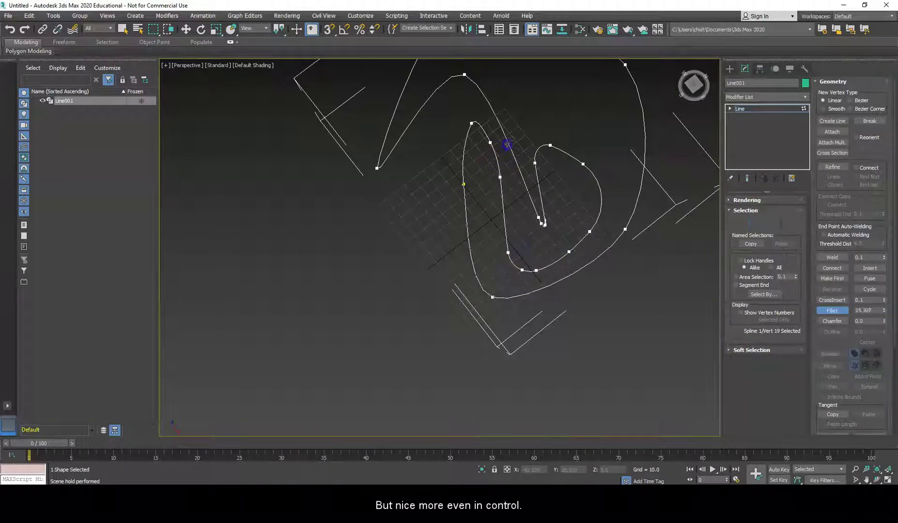
{"action": "left_click_drag", "start_coordinate": [469, 124], "coordinate": [470, 124]}
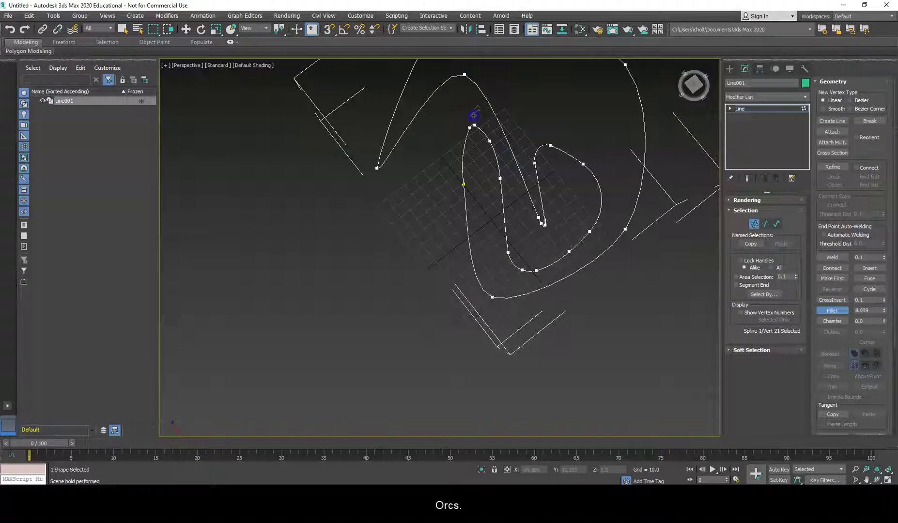
{"action": "left_click_drag", "start_coordinate": [485, 93], "coordinate": [469, 133]}
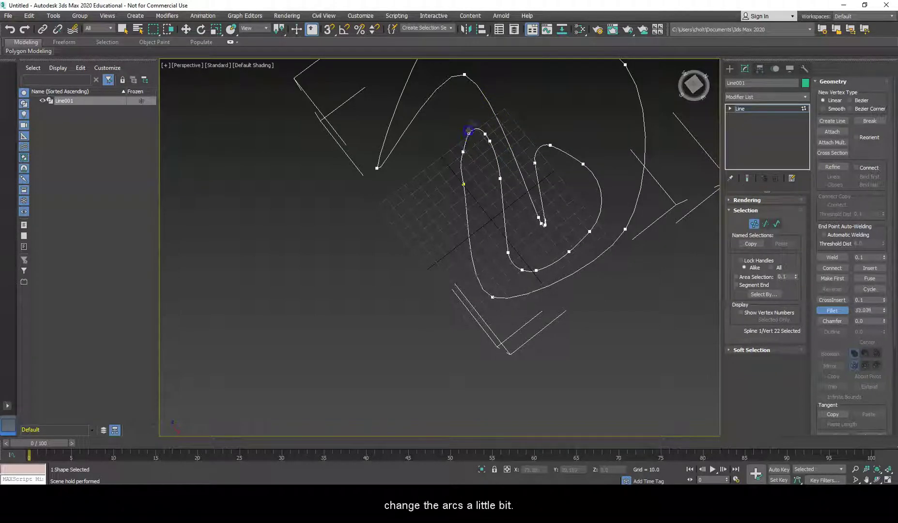
{"action": "left_click_drag", "start_coordinate": [461, 183], "coordinate": [465, 172]}
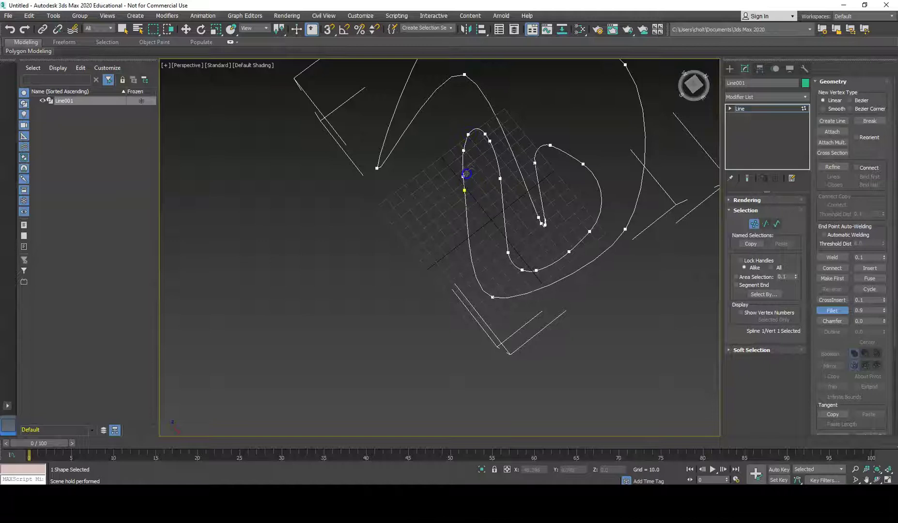
- Fillet the vertices along the bottom and right side of the outer curve
{"action": "left_click_drag", "start_coordinate": [493, 294], "coordinate": [627, 208]}
{"action": "middle_click_drag", "start_coordinate": [633, 231], "coordinate": [596, 348]}
{"action": "left_click", "coordinate": [556, 175]}
{"action": "left_click_drag", "start_coordinate": [562, 196], "coordinate": [576, 159]}
{"action": "left_click_drag", "start_coordinate": [573, 262], "coordinate": [570, 213]}
- Fillet the vertices along the outer curve's upper arc down toward its narrow pointed end
{"action": "middle_click_drag", "start_coordinate": [570, 208], "coordinate": [504, 179]}
{"action": "left_click_drag", "start_coordinate": [495, 169], "coordinate": [512, 107]}
{"action": "left_click_drag", "start_coordinate": [537, 170], "coordinate": [492, 159]}
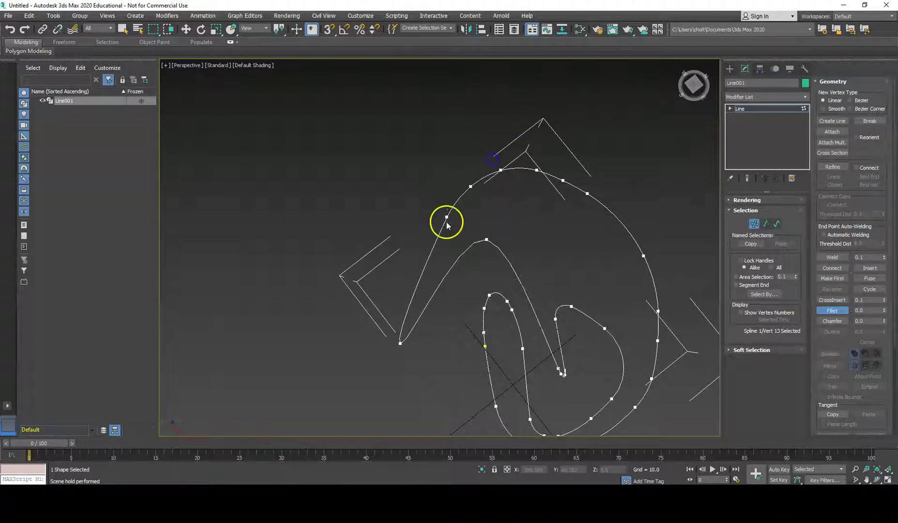
{"action": "left_click_drag", "start_coordinate": [446, 216], "coordinate": [453, 205]}
- Round the outer curve's narrow pointed end with fillets and fillet the vertex on its inner side
{"action": "left_click_drag", "start_coordinate": [401, 344], "coordinate": [428, 257]}
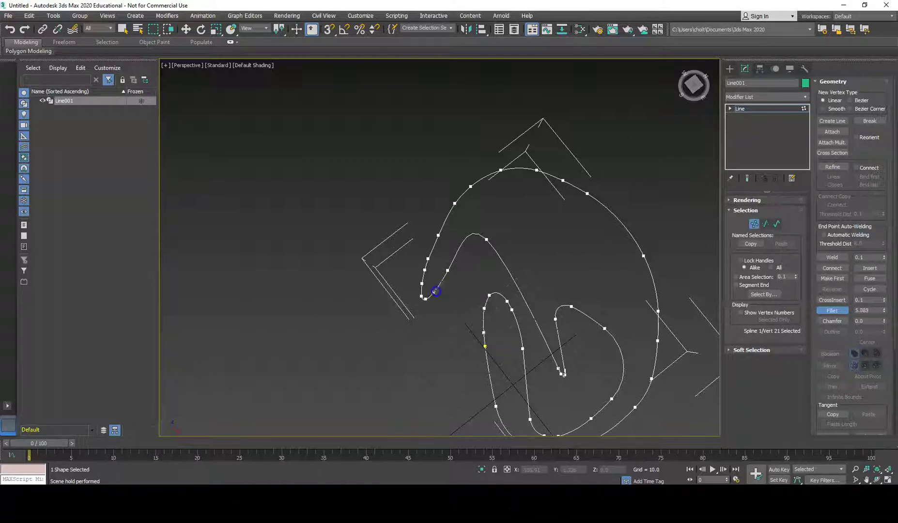
{"action": "left_click_drag", "start_coordinate": [447, 270], "coordinate": [449, 269]}
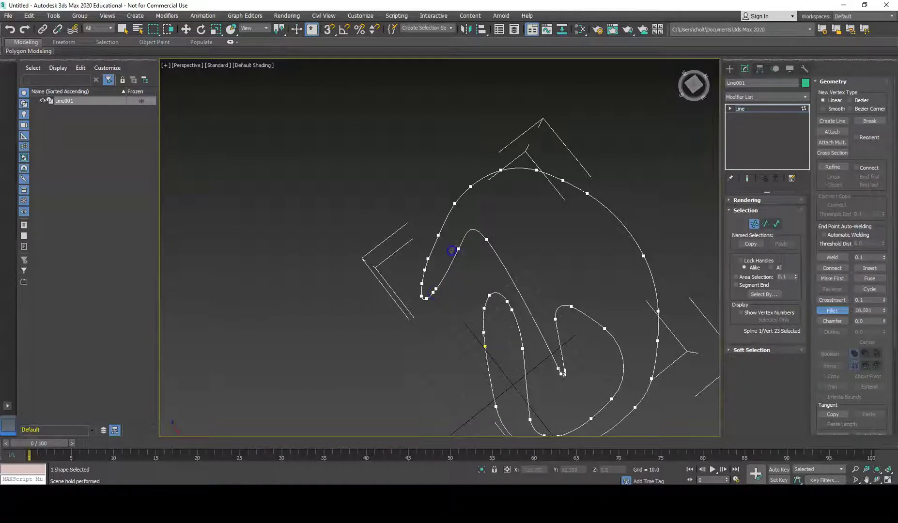
{"action": "left_click_drag", "start_coordinate": [456, 238], "coordinate": [457, 245]}
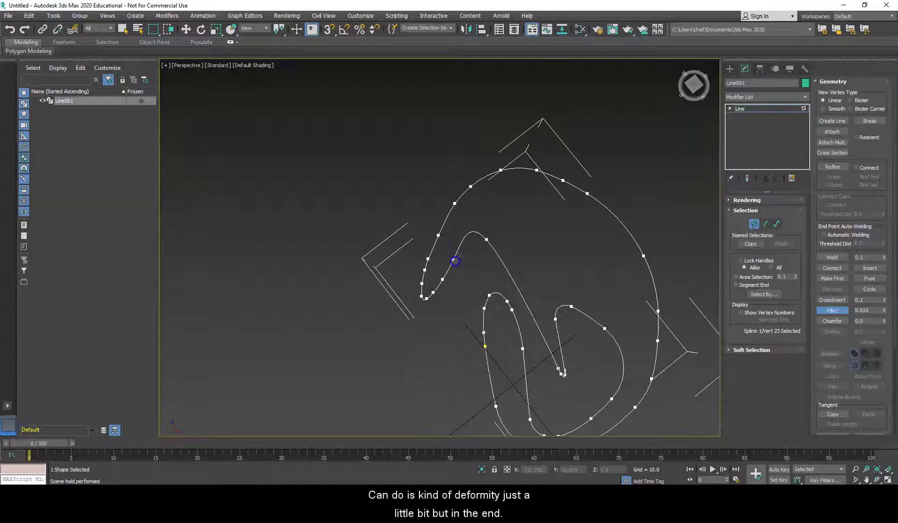
- Fillet the vertices where the outer curve's upper arc turns down into its right side
{"action": "left_click_drag", "start_coordinate": [644, 255], "coordinate": [650, 214]}
{"action": "left_click", "coordinate": [656, 296]}
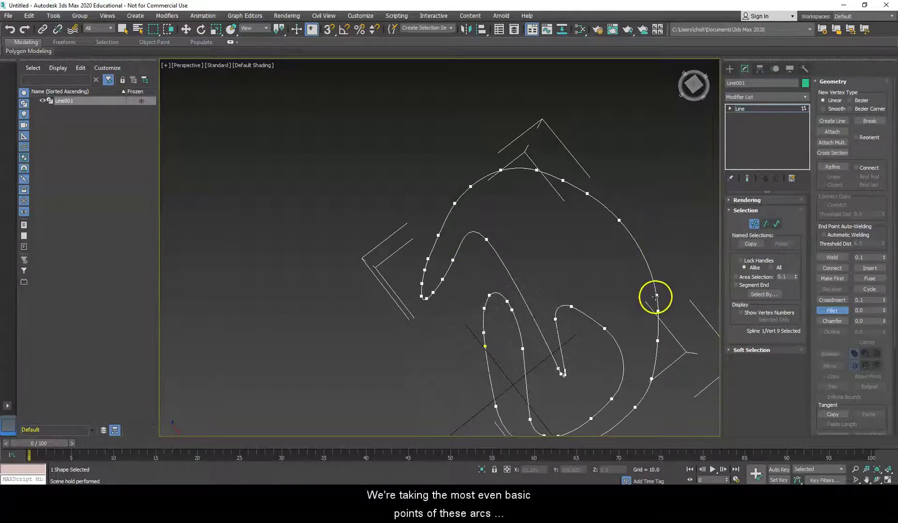
{"action": "left_click", "coordinate": [653, 278]}
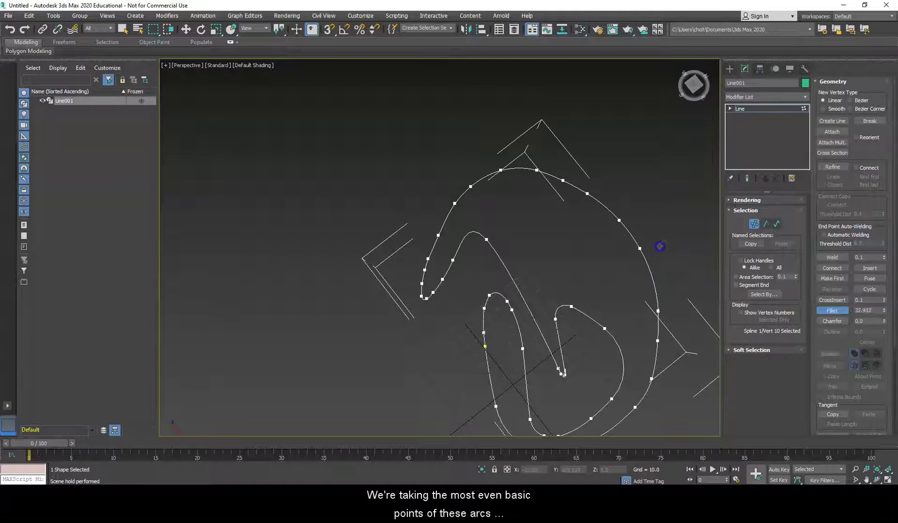
{"action": "left_click_drag", "start_coordinate": [639, 249], "coordinate": [643, 232]}
{"action": "left_click_drag", "start_coordinate": [646, 274], "coordinate": [648, 264]}
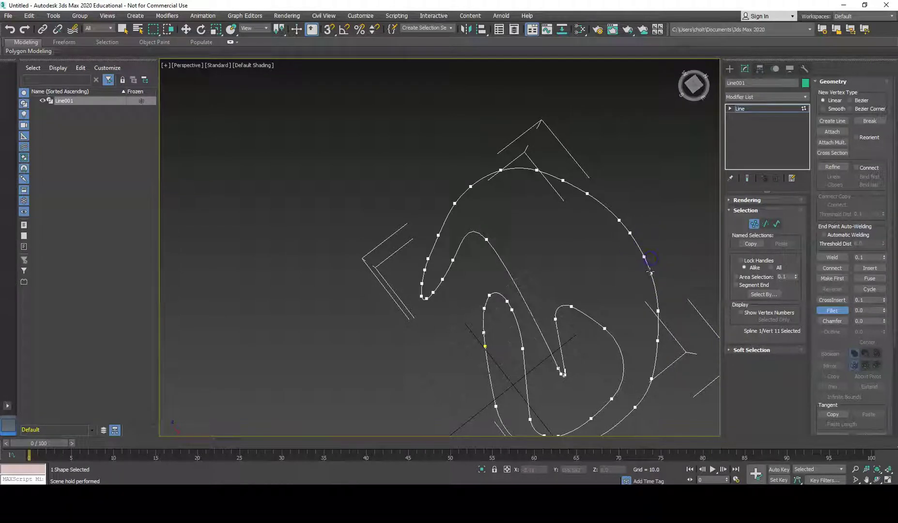
- Delete vertex 34 from the cluster of vertices at the line's lowest tip
{"action": "left_click", "coordinate": [755, 224]}
{"action": "middle_click_drag", "start_coordinate": [679, 281], "coordinate": [522, 237], "text": "alt"}
{"action": "middle_click_drag", "start_coordinate": [480, 150], "coordinate": [513, 145], "text": "alt"}
{"action": "middle_click_drag", "start_coordinate": [527, 327], "coordinate": [477, 370], "text": "alt"}
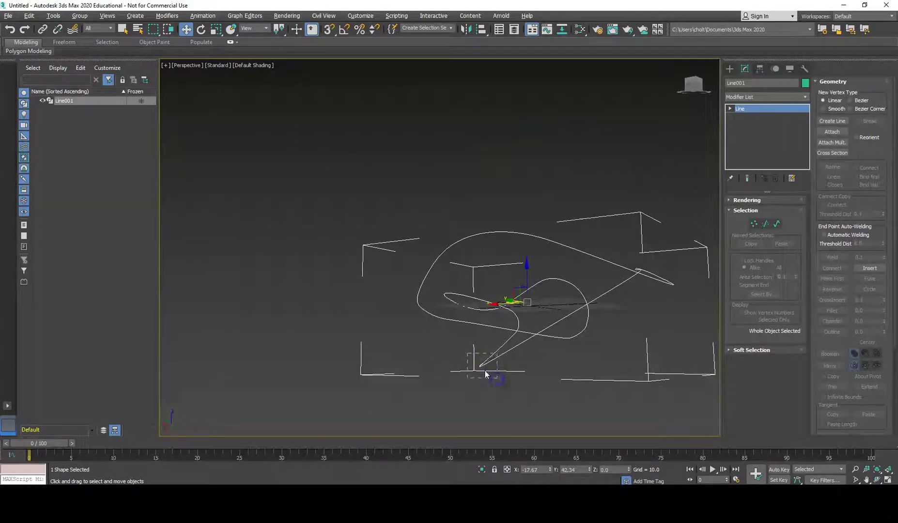
{"action": "scroll", "coordinate": [486, 366], "scroll_direction": "up", "scroll_amount": 8}
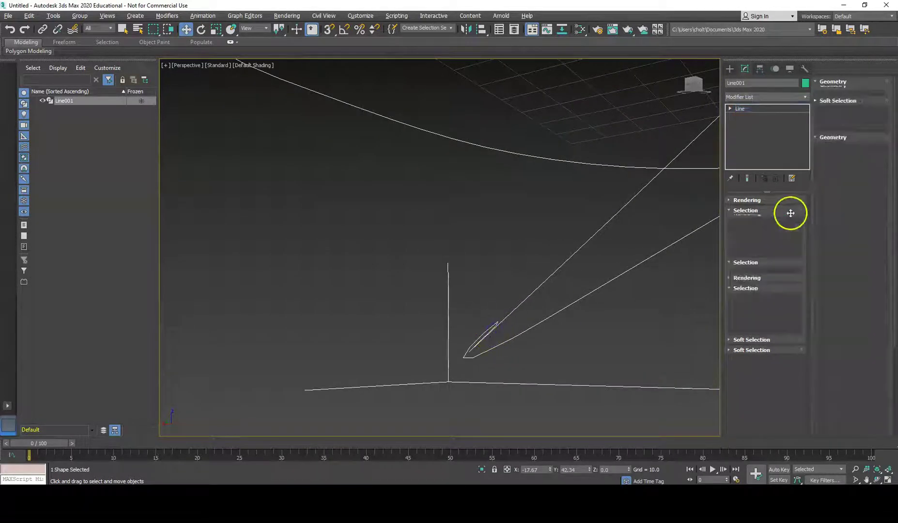
{"action": "left_click", "coordinate": [754, 224]}
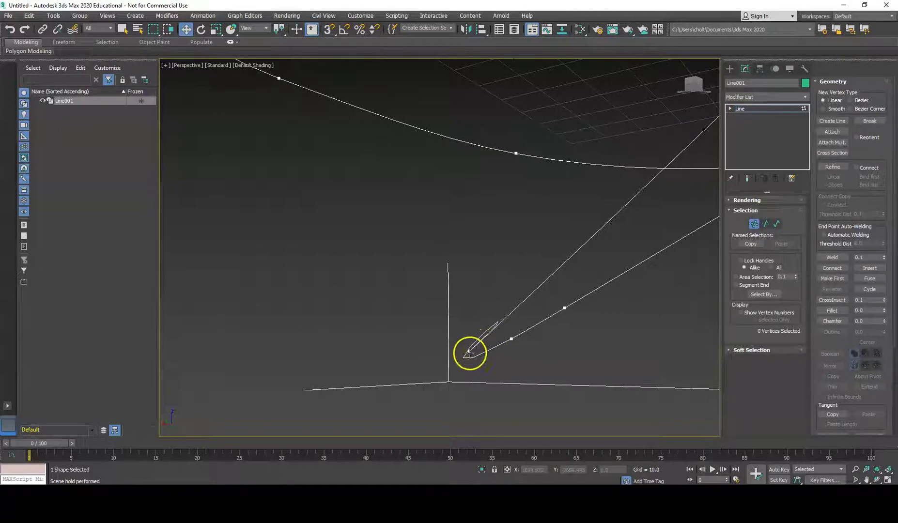
{"action": "left_click", "coordinate": [469, 352]}
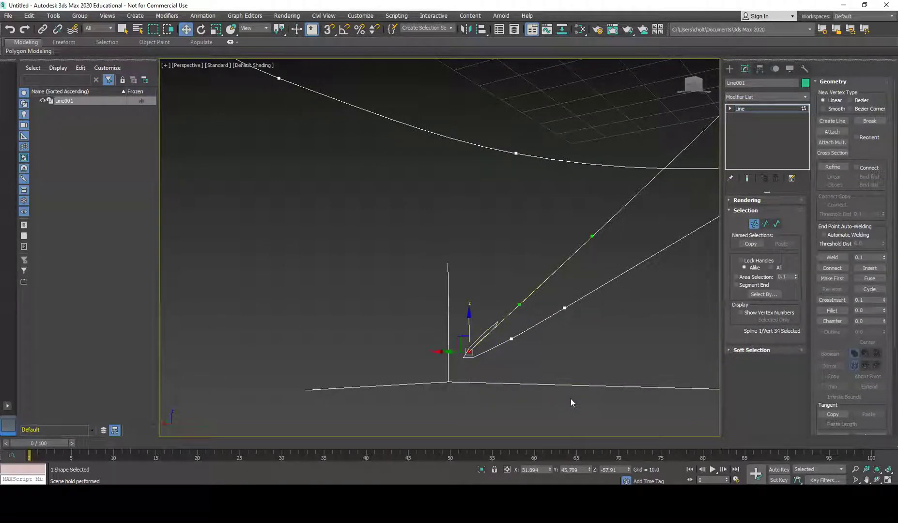
{"action": "key", "text": "Delete"}
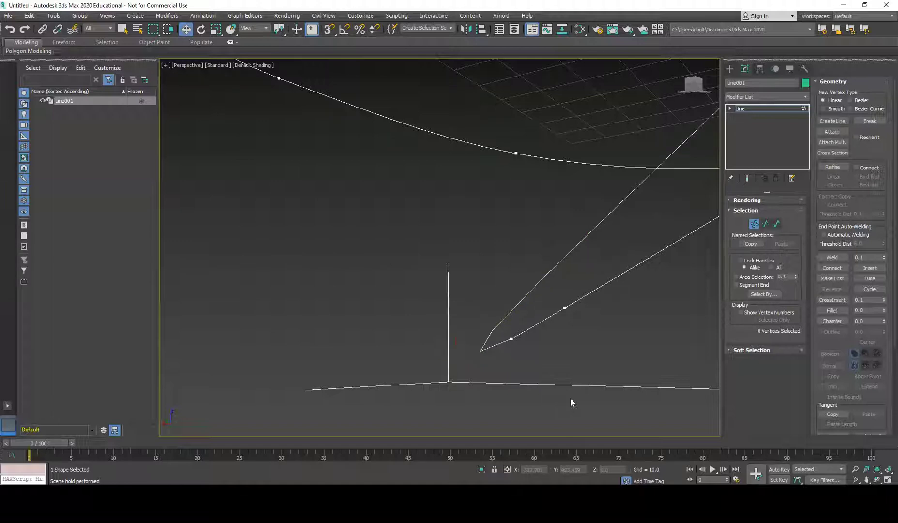
- Move vertex 33 at the lowest tip outward and down to about Y 58 and Z -60
{"action": "left_click_drag", "start_coordinate": [512, 339], "coordinate": [402, 401]}
{"action": "middle_click_drag", "start_coordinate": [401, 401], "coordinate": [351, 345]}
{"action": "left_click_drag", "start_coordinate": [336, 346], "coordinate": [448, 260]}
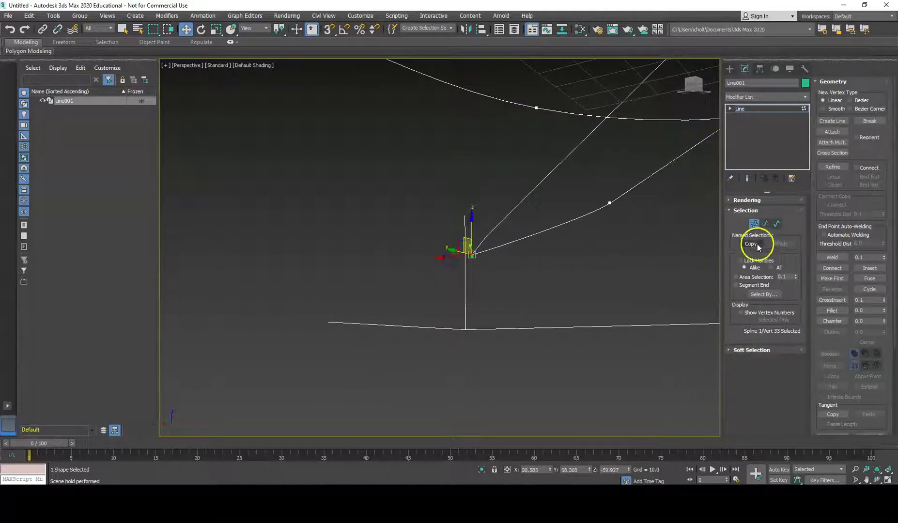
- Try to fillet vertex 33 at the line's lowest tip
{"action": "left_click", "coordinate": [754, 223]}
{"action": "middle_click_drag", "start_coordinate": [499, 247], "coordinate": [474, 285]}
{"action": "left_click", "coordinate": [755, 223]}
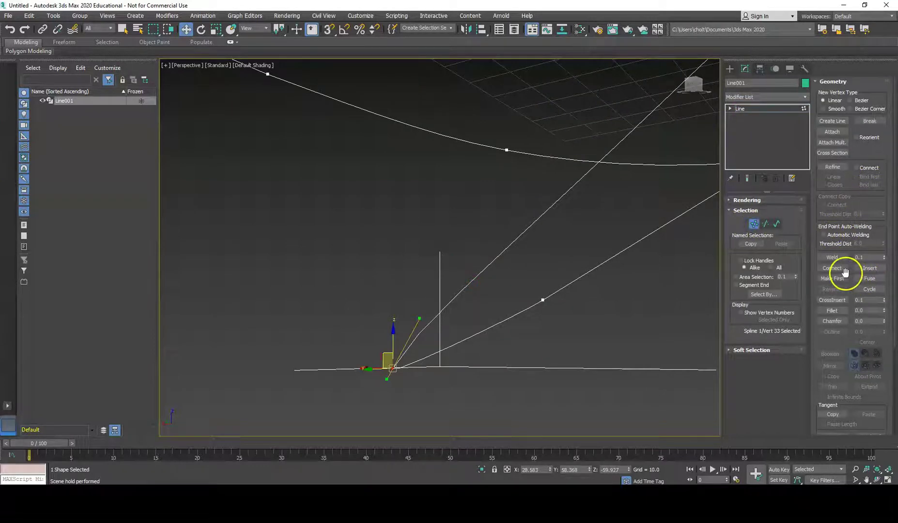
{"action": "left_click", "coordinate": [831, 311]}
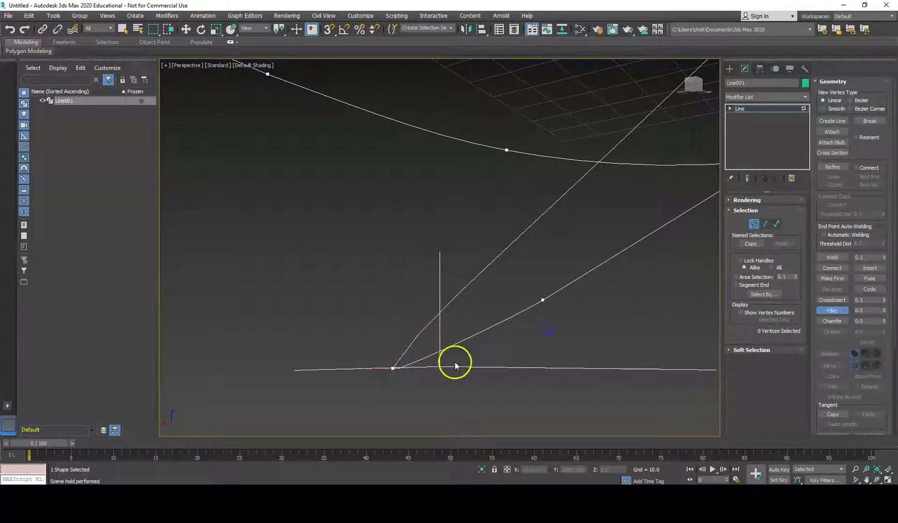
{"action": "mouse_move", "coordinate": [394, 368]}
{"action": "middle_mouse_down", "text": "alt"}
{"action": "mouse_move", "coordinate": [387, 358]}
{"action": "mouse_move", "coordinate": [390, 366]}
{"action": "middle_mouse_up", "text": "alt"}
{"action": "left_click", "coordinate": [390, 367]}
{"action": "left_click", "coordinate": [393, 368]}
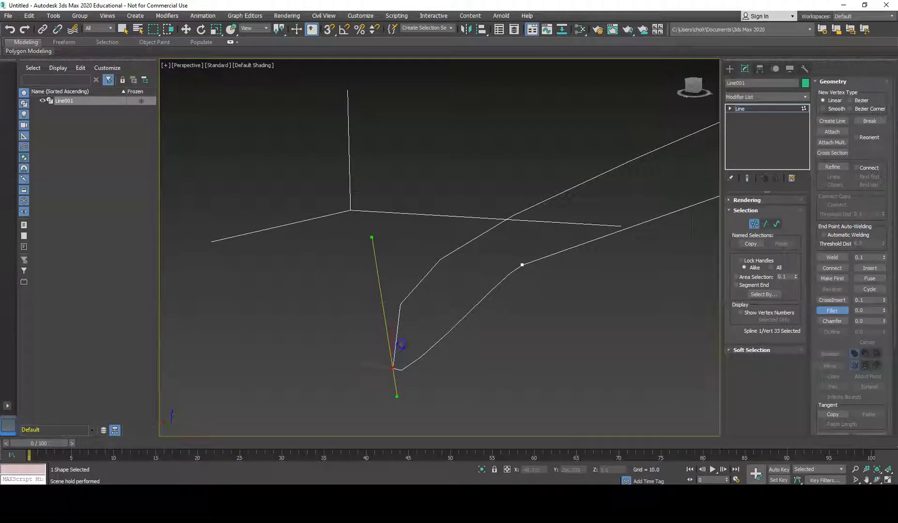
- Chamfer vertex 33 at the lowest tip into two corners and fillet them
{"action": "left_click", "coordinate": [831, 321]}
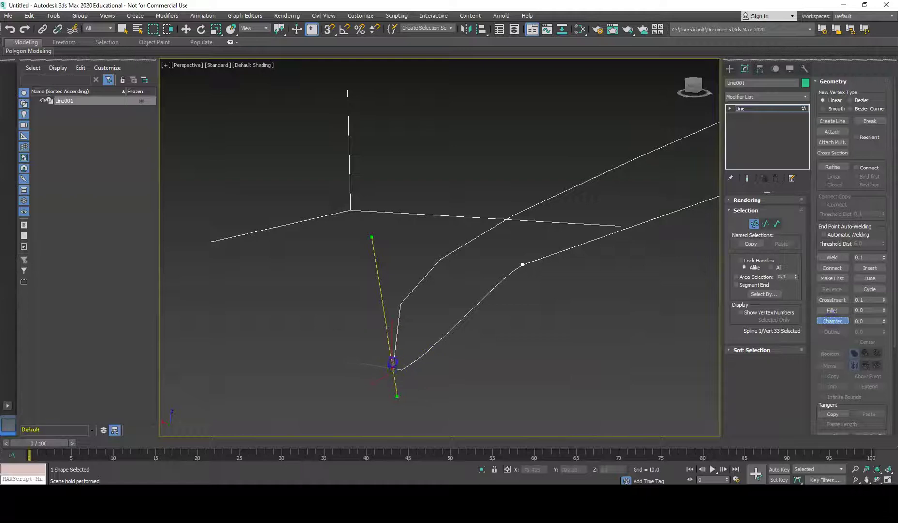
{"action": "left_click_drag", "start_coordinate": [375, 242], "coordinate": [384, 256]}
{"action": "left_click", "coordinate": [831, 310]}
{"action": "left_click_drag", "start_coordinate": [400, 320], "coordinate": [432, 348]}
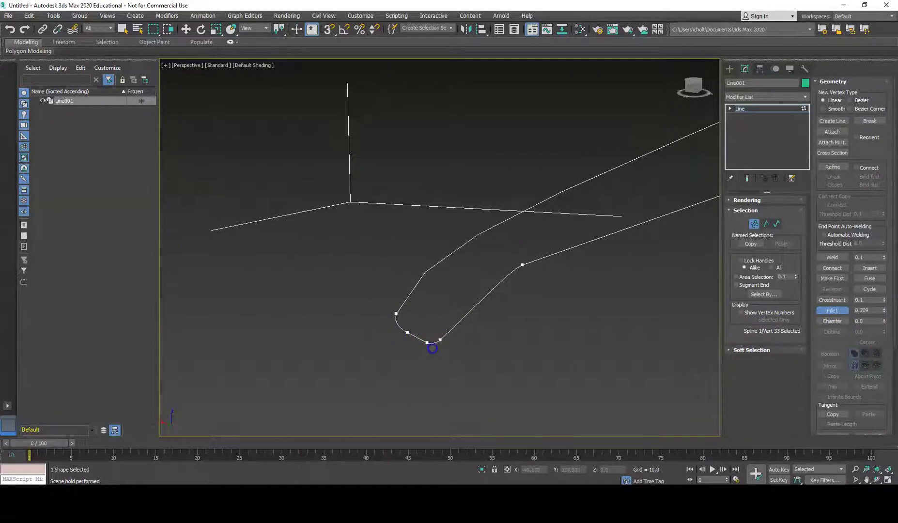
- Fillet the vertices on the tip's upper side into one long curve, then end filleting
{"action": "left_click_drag", "start_coordinate": [398, 314], "coordinate": [396, 331]}
{"action": "left_click_drag", "start_coordinate": [404, 299], "coordinate": [403, 307]}
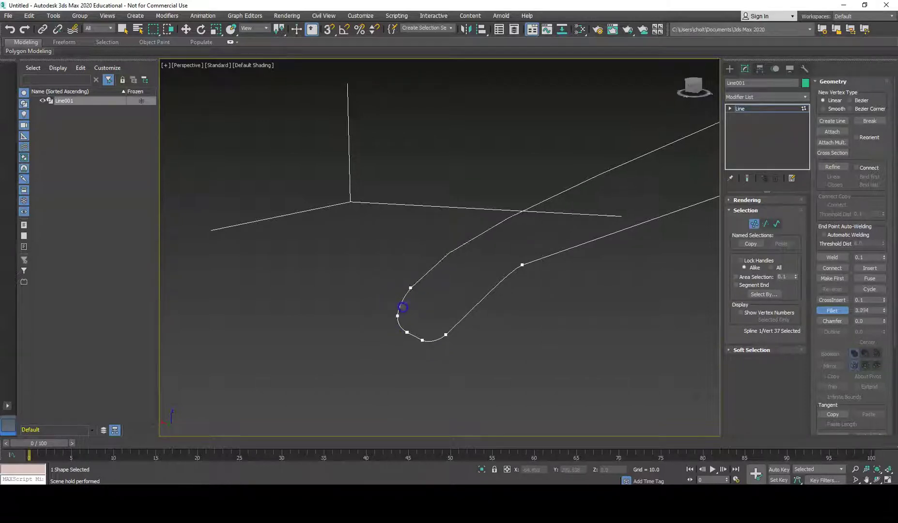
{"action": "left_click_drag", "start_coordinate": [421, 276], "coordinate": [439, 277]}
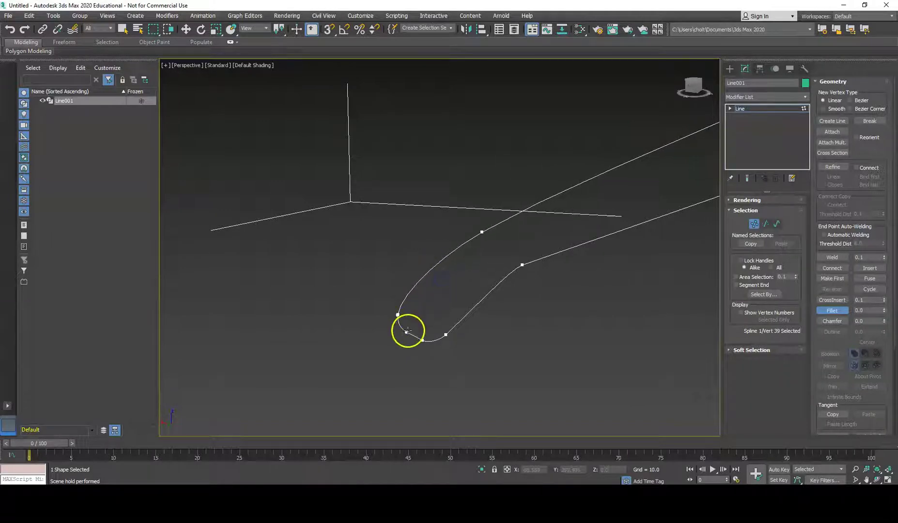
{"action": "left_click", "coordinate": [832, 310]}
- Move vertices 37 and 36 of the lowest tip outward along Y, placing vertex 36 at about Y 65
{"action": "left_click", "coordinate": [406, 333]}
{"action": "key", "text": "w"}
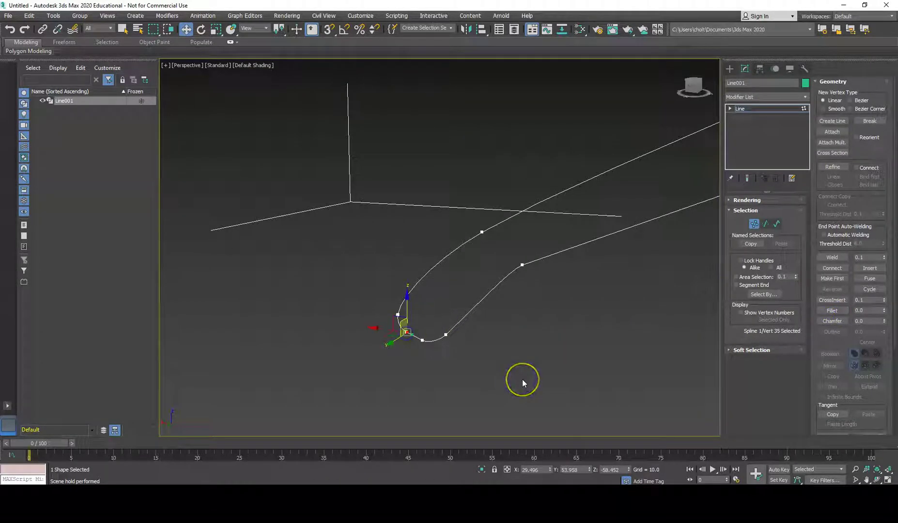
{"action": "left_click", "coordinate": [522, 383]}
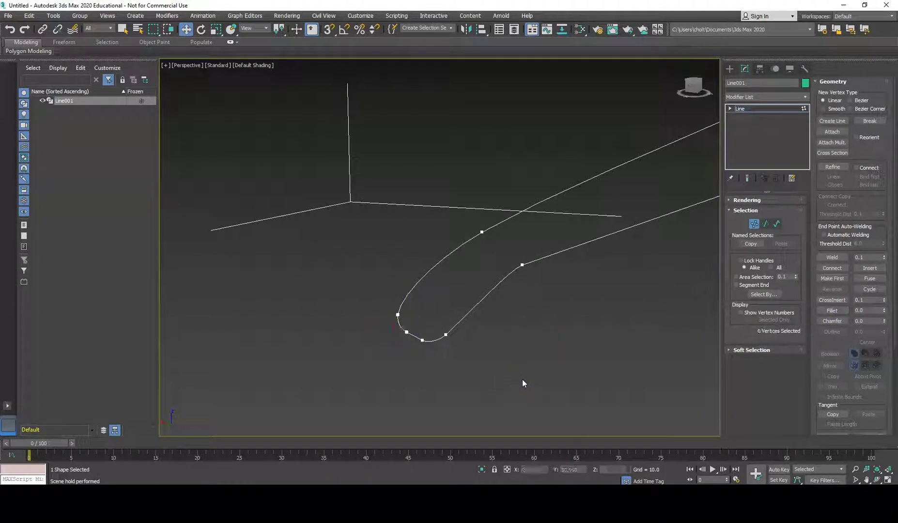
{"action": "left_click", "coordinate": [406, 333]}
{"action": "left_click", "coordinate": [443, 360]}
{"action": "left_click", "coordinate": [431, 348]}
{"action": "middle_click_drag", "start_coordinate": [499, 283], "coordinate": [367, 252], "text": "alt"}
{"action": "left_click", "coordinate": [501, 317]}
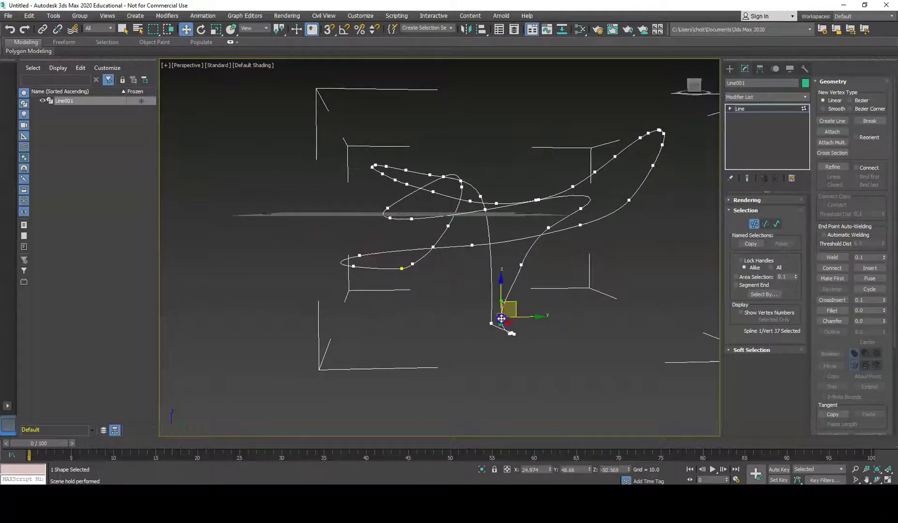
{"action": "left_click_drag", "start_coordinate": [529, 318], "coordinate": [555, 318]}
{"action": "middle_click_drag", "start_coordinate": [562, 321], "coordinate": [512, 339], "text": "alt"}
{"action": "left_click_drag", "start_coordinate": [512, 339], "coordinate": [541, 339]}
- Move the vertices on the tip's opposite side back along Y, including vertex 34, to widen the tip
{"action": "middle_click_drag", "start_coordinate": [541, 339], "coordinate": [329, 288], "text": "alt"}
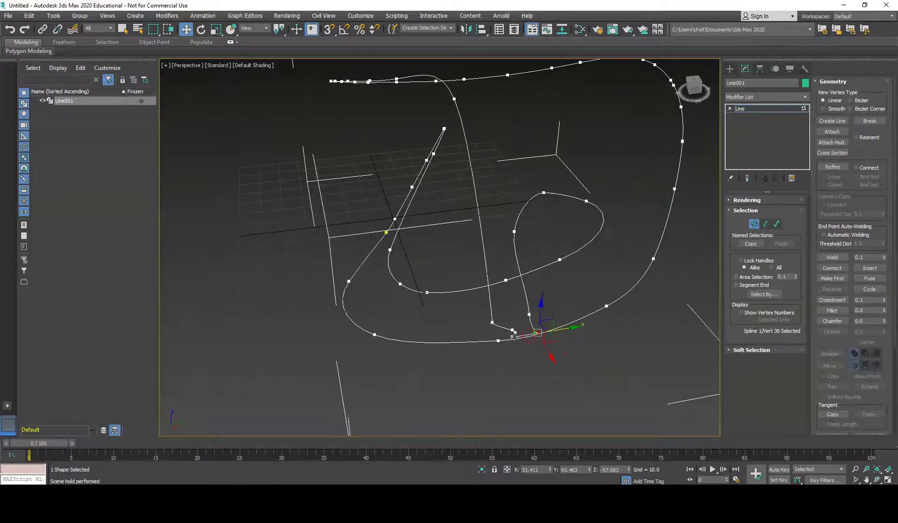
{"action": "left_click", "coordinate": [493, 322]}
{"action": "left_click_drag", "start_coordinate": [517, 319], "coordinate": [522, 379]}
{"action": "left_click", "coordinate": [512, 331]}
{"action": "left_click_drag", "start_coordinate": [541, 324], "coordinate": [518, 328]}
{"action": "left_click", "coordinate": [516, 334]}
{"action": "left_click", "coordinate": [547, 330]}
{"action": "left_click_drag", "start_coordinate": [547, 330], "coordinate": [532, 331]}
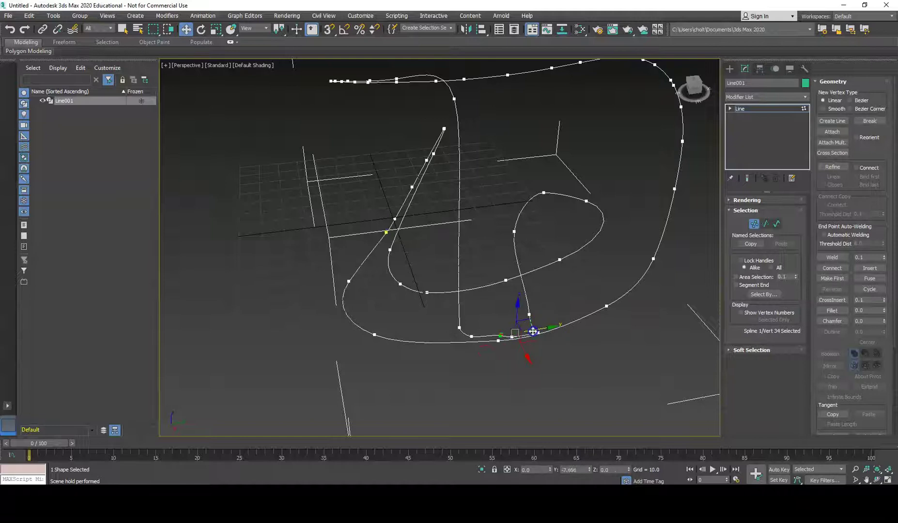
- Delete vertices 36 and 35 from the widened lower tip
{"action": "left_click", "coordinate": [520, 393]}
{"action": "middle_click_drag", "start_coordinate": [523, 396], "coordinate": [506, 371], "text": "alt"}
{"action": "left_click", "coordinate": [525, 302]}
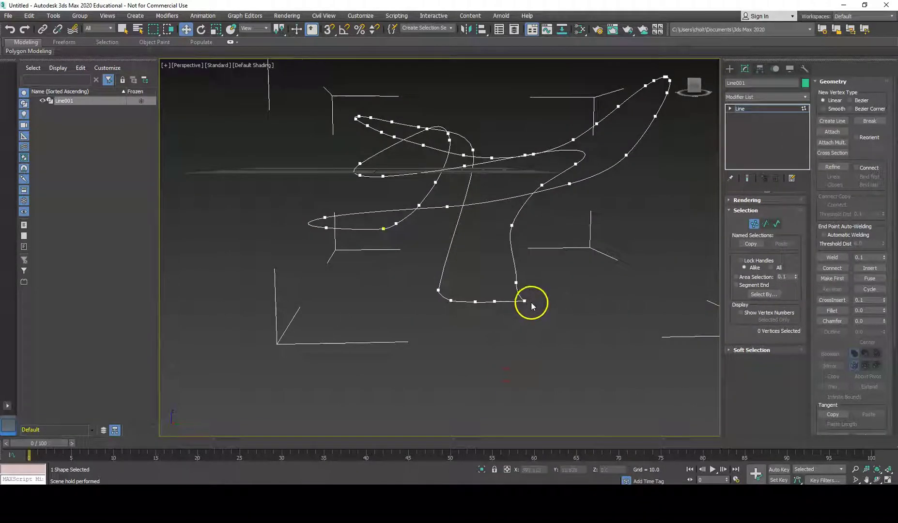
{"action": "middle_click_drag", "start_coordinate": [571, 317], "coordinate": [537, 347], "text": "alt"}
{"action": "left_click", "coordinate": [570, 323]}
{"action": "left_click", "coordinate": [519, 345]}
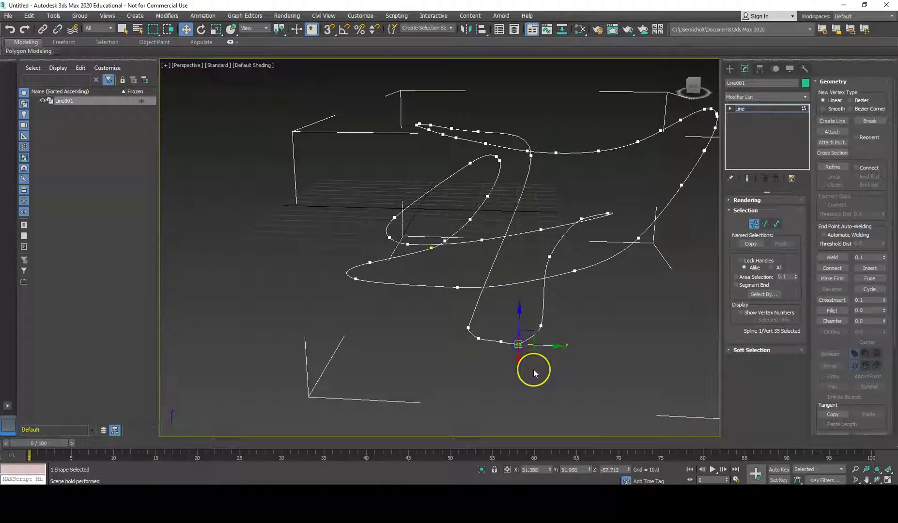
{"action": "key", "text": "Delete"}
- Delete the vertex beside the lower tip's bottom corner
{"action": "left_click", "coordinate": [476, 338]}
{"action": "left_click", "coordinate": [478, 338]}
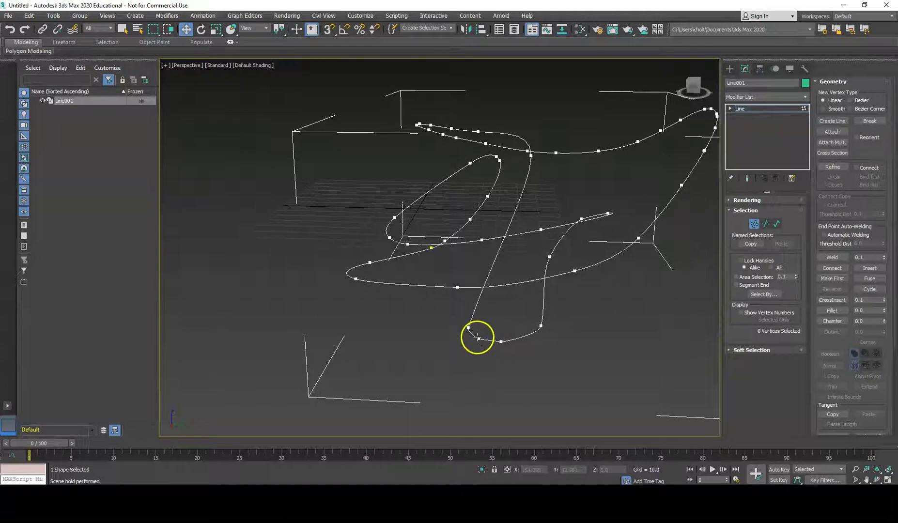
{"action": "key", "text": "Delete"}
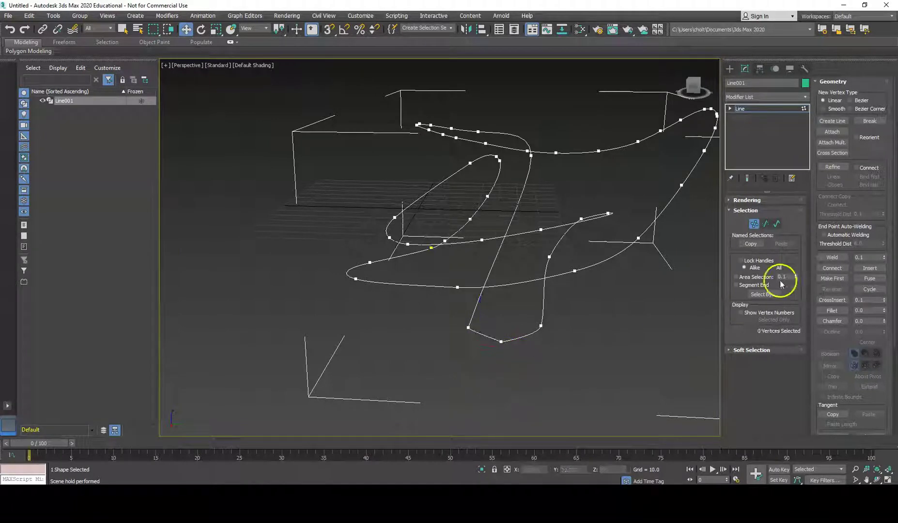
- Fillet the remaining corner vertices around the lower tip into a rounded end, then end filleting
{"action": "left_click", "coordinate": [838, 311]}
{"action": "left_click", "coordinate": [467, 328]}
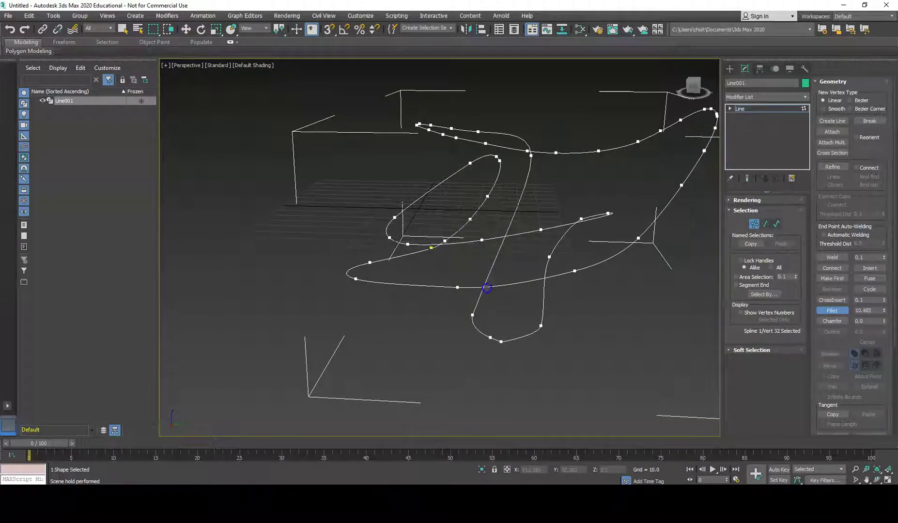
{"action": "left_click", "coordinate": [502, 342]}
{"action": "left_click", "coordinate": [541, 326]}
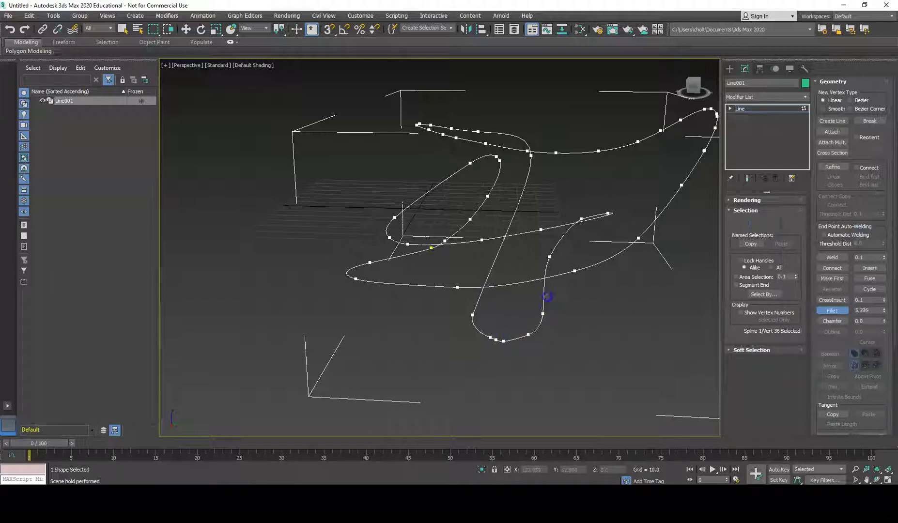
{"action": "left_click", "coordinate": [833, 310]}
{"action": "left_click", "coordinate": [628, 323]}
{"action": "middle_click_drag", "start_coordinate": [628, 323], "coordinate": [519, 253], "text": "alt"}
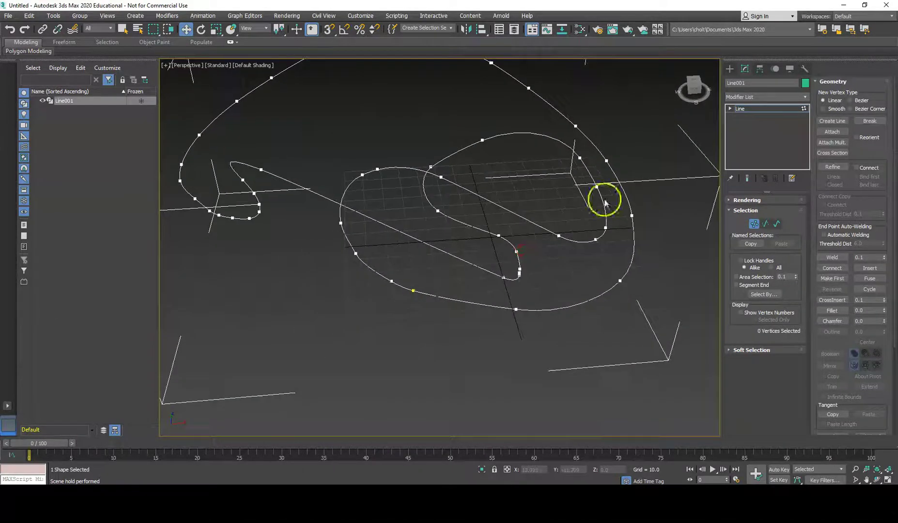
- Create a pointed cone primitive near the grid centre, with Radius 1 about 1.8 and height about 6.6, then end cone creation
{"action": "left_click", "coordinate": [730, 69]}
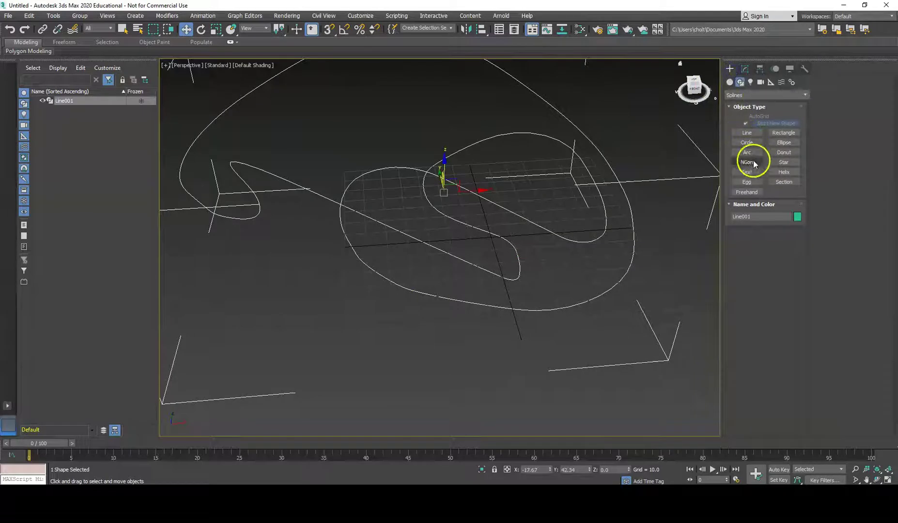
{"action": "left_click", "coordinate": [730, 82]}
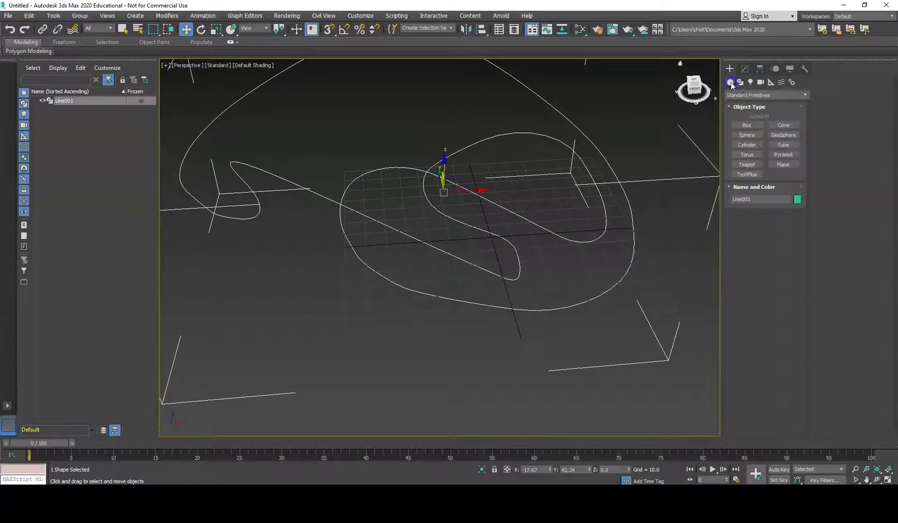
{"action": "left_click", "coordinate": [780, 127]}
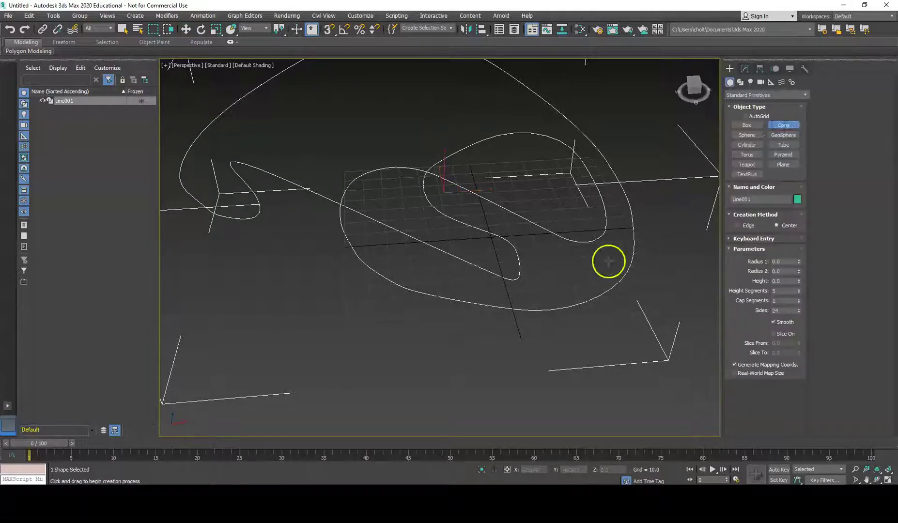
{"action": "mouse_move", "coordinate": [479, 306]}
{"action": "middle_mouse_down", "text": "alt"}
{"action": "mouse_move", "coordinate": [464, 282]}
{"action": "mouse_move", "coordinate": [469, 301]}
{"action": "middle_mouse_up", "text": "alt"}
{"action": "left_click_drag", "start_coordinate": [423, 283], "coordinate": [427, 283]}
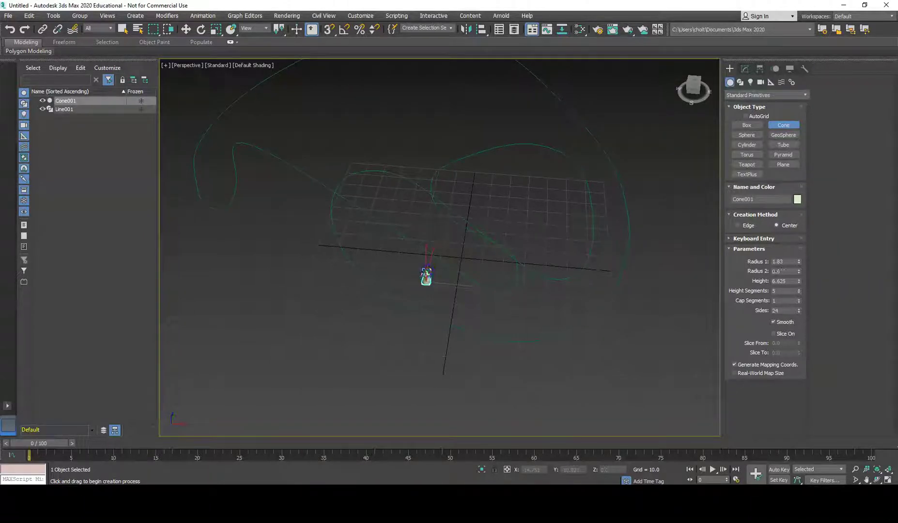
{"action": "middle_click_drag", "start_coordinate": [427, 281], "coordinate": [457, 253], "text": "alt"}
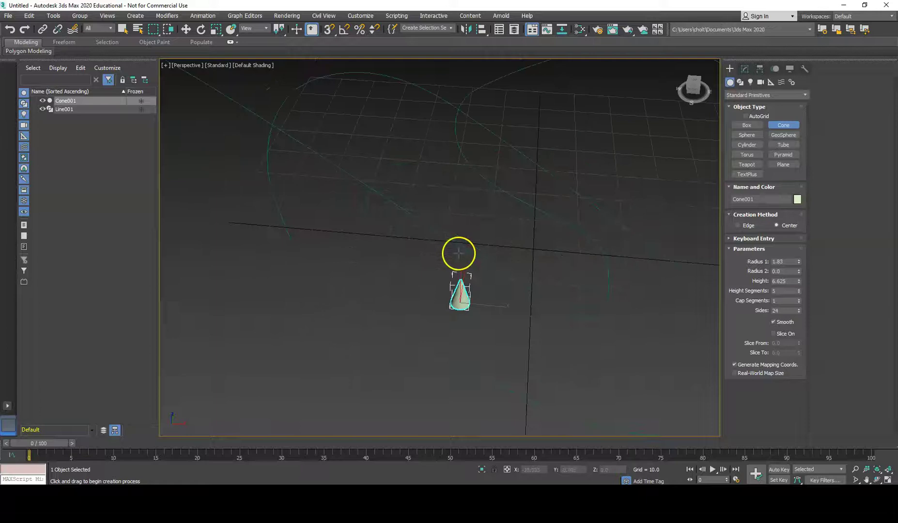
{"action": "right_click", "coordinate": [494, 275]}
{"action": "left_click", "coordinate": [491, 317]}
- Assign a Path Constraint controller to the cone's Position track
{"action": "middle_click_drag", "start_coordinate": [489, 322], "coordinate": [563, 278], "text": "alt"}
{"action": "left_click", "coordinate": [528, 260]}
{"action": "key", "text": "z"}
{"action": "scroll", "coordinate": [545, 266], "scroll_direction": "down", "scroll_amount": 6}
{"action": "scroll", "coordinate": [545, 266], "scroll_direction": "down", "scroll_amount": 5}
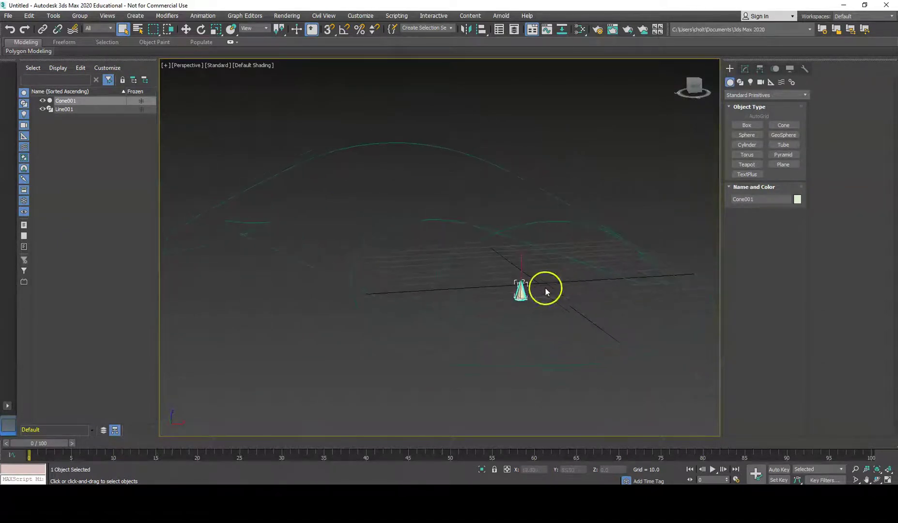
{"action": "left_click", "coordinate": [776, 68]}
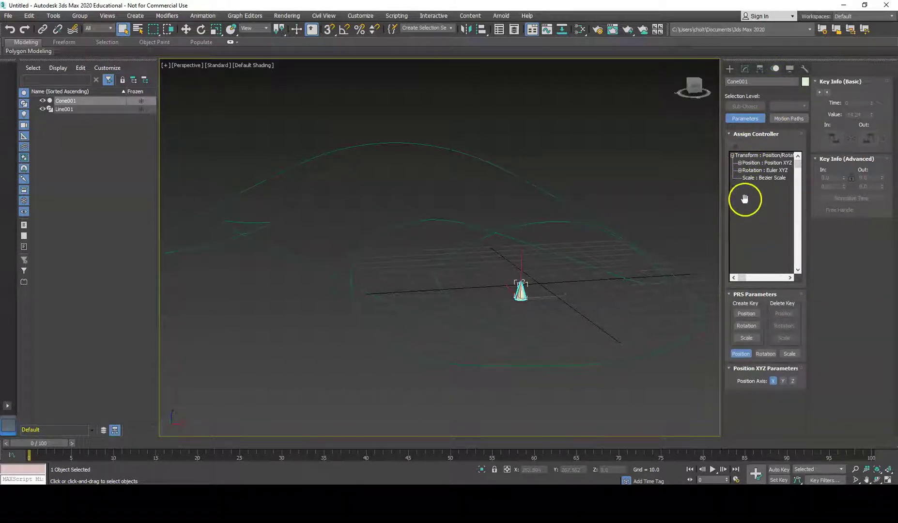
{"action": "left_click", "coordinate": [750, 156]}
{"action": "left_click", "coordinate": [751, 157]}
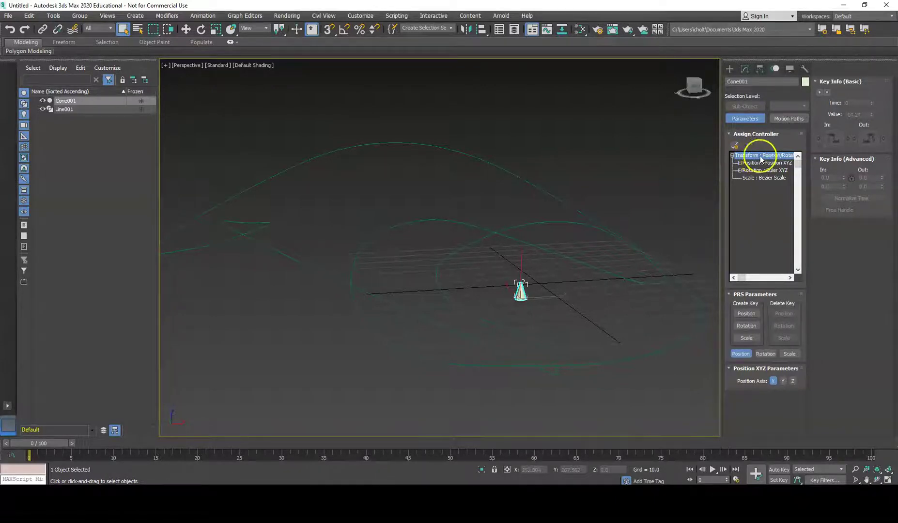
{"action": "left_click", "coordinate": [754, 163]}
{"action": "left_click", "coordinate": [771, 164]}
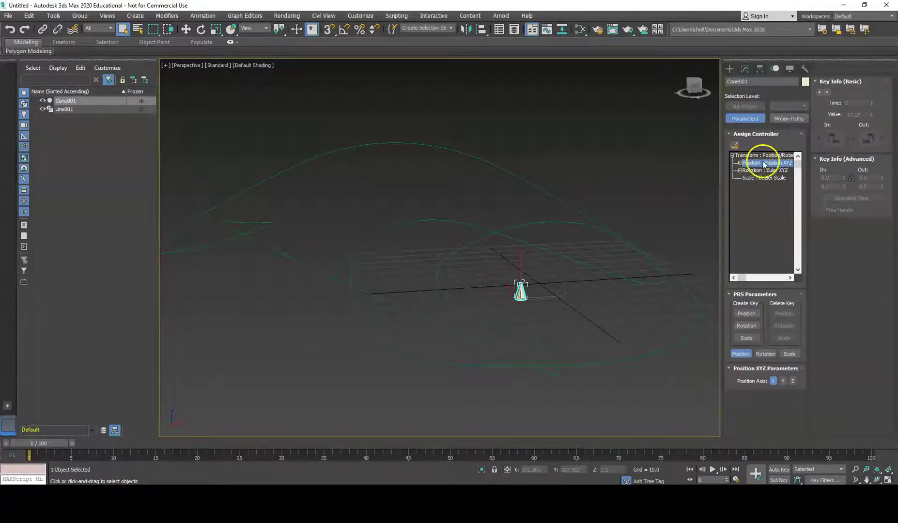
{"action": "left_click", "coordinate": [735, 147]}
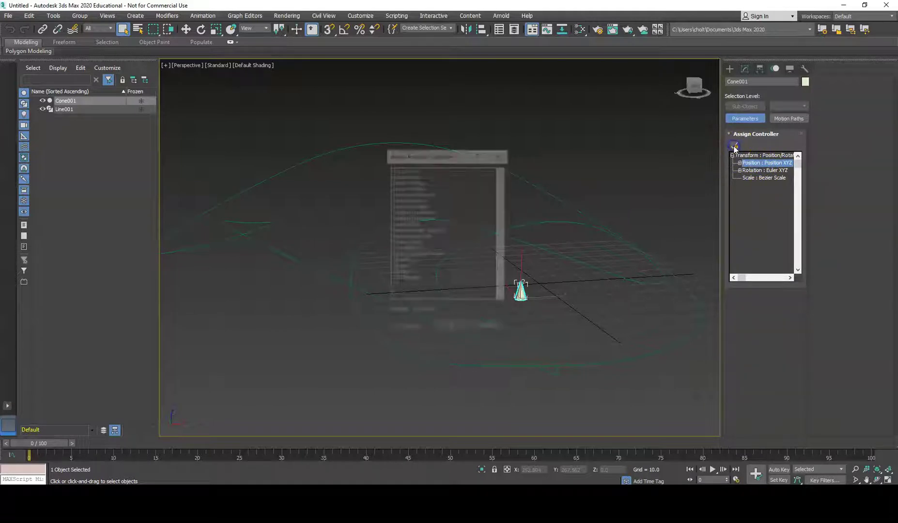
{"action": "left_click", "coordinate": [406, 206]}
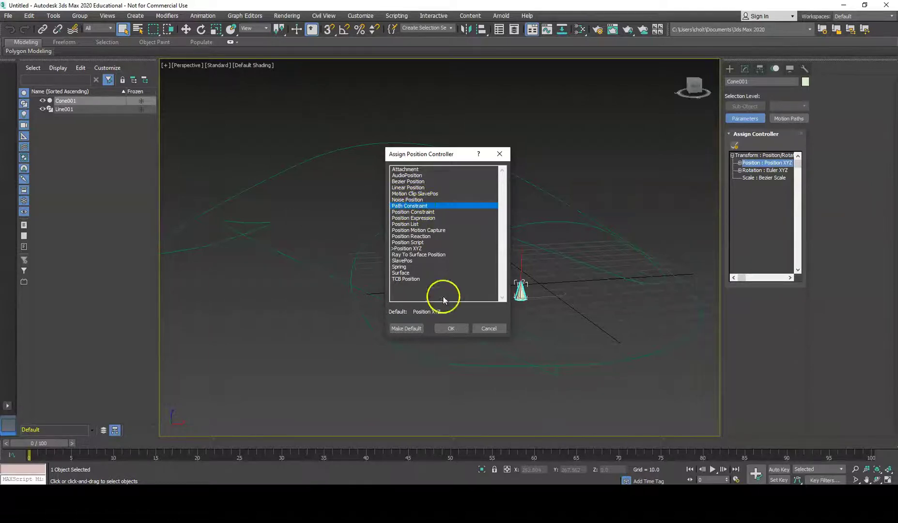
{"action": "left_click", "coordinate": [451, 329]}
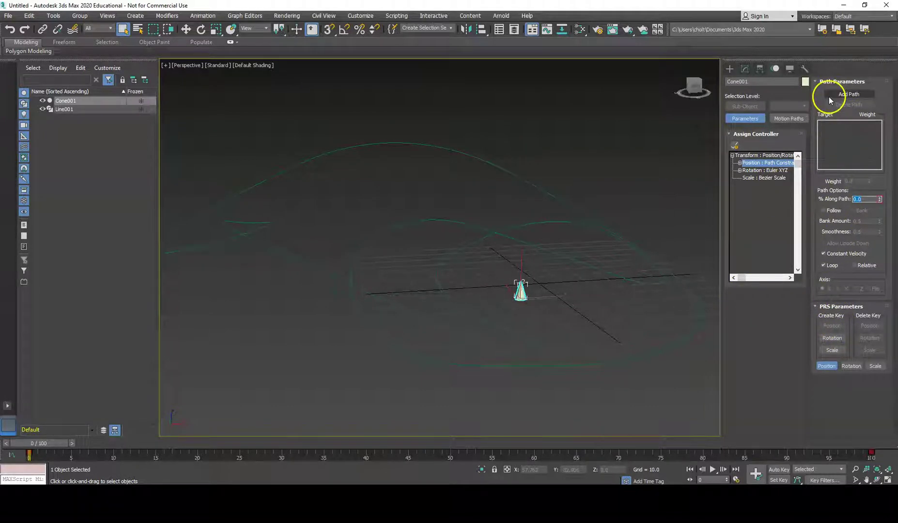
- Add Line001 as the target path of the cone's Path Constraint, then end path picking
{"action": "left_click_drag", "start_coordinate": [56, 440], "coordinate": [39, 411]}
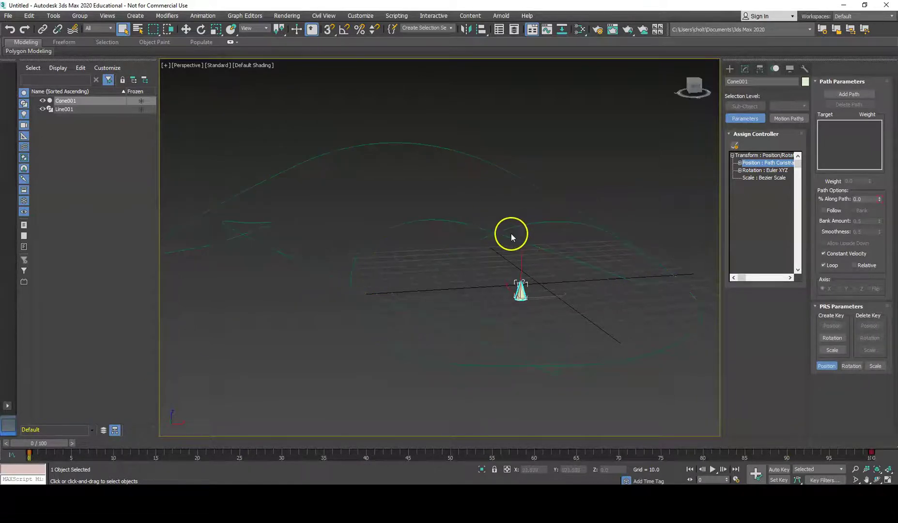
{"action": "left_click", "coordinate": [859, 96]}
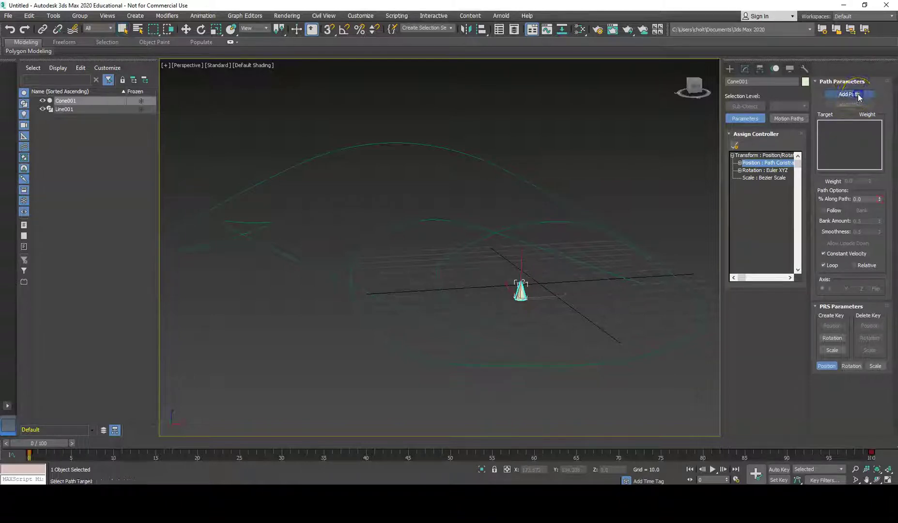
{"action": "left_click", "coordinate": [564, 200]}
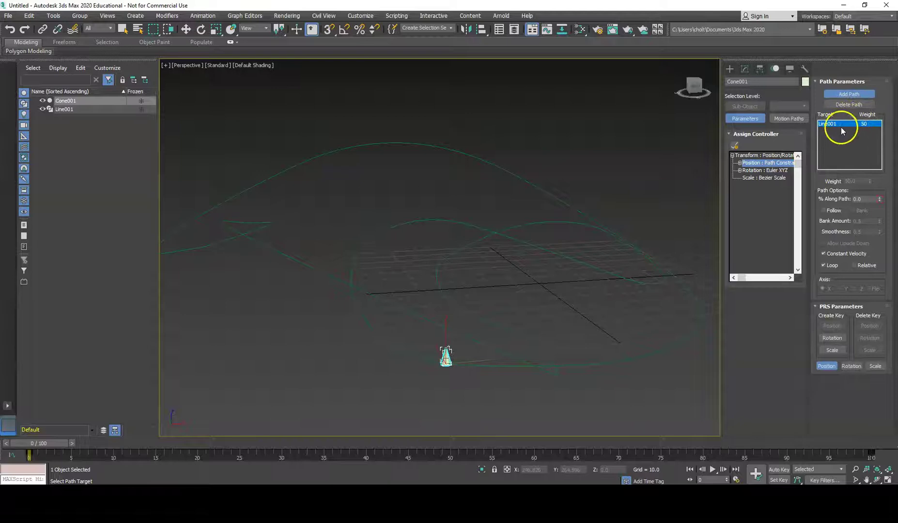
{"action": "left_click", "coordinate": [856, 96]}
- Play the cone's motion along the line, then stop playback and move the time to frame 100
{"action": "left_click", "coordinate": [712, 469]}
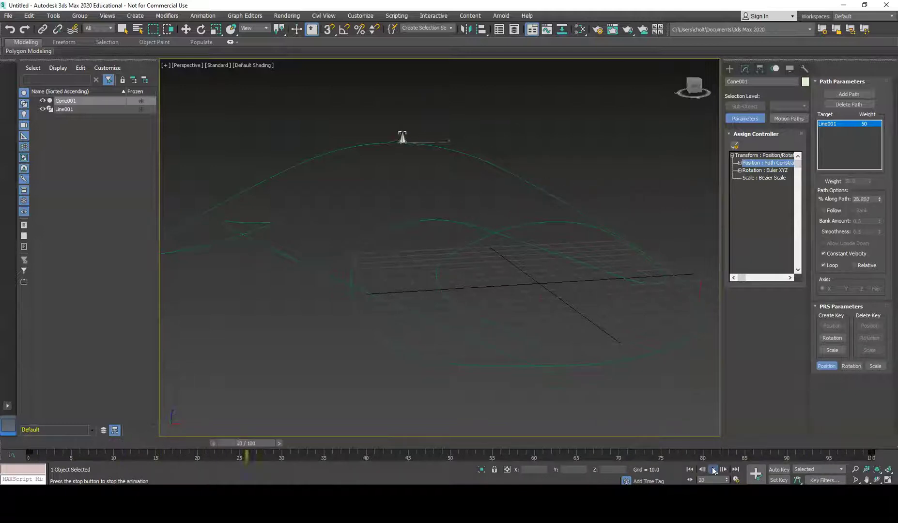
{"action": "key", "text": "w"}
{"action": "left_click", "coordinate": [590, 450]}
{"action": "left_click_drag", "start_coordinate": [590, 449], "coordinate": [736, 480]}
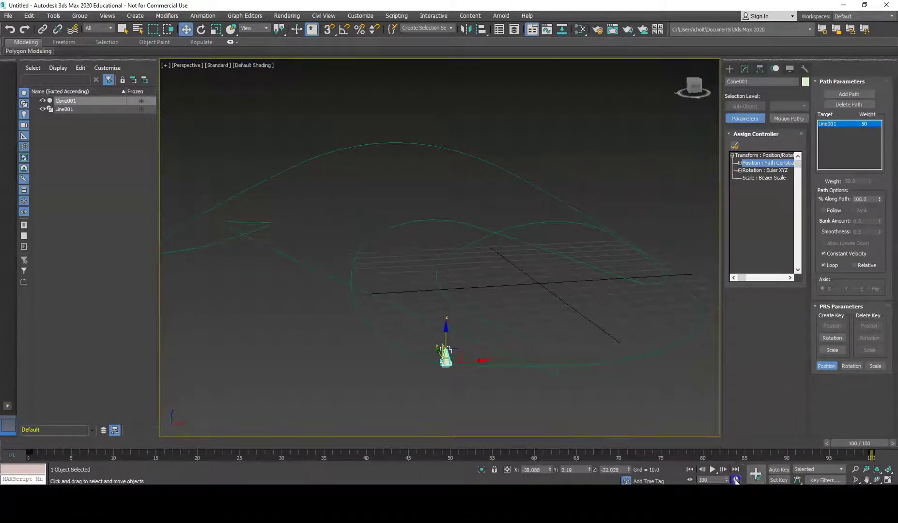
- Re-scale the animation time to an end time of 200 and preview the cone's motion
{"action": "left_click", "coordinate": [736, 480]}
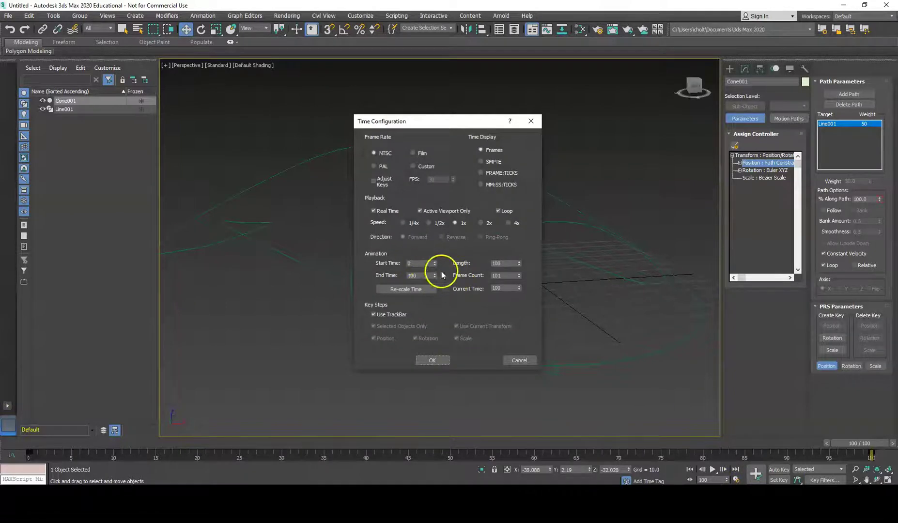
{"action": "left_click", "coordinate": [405, 288]}
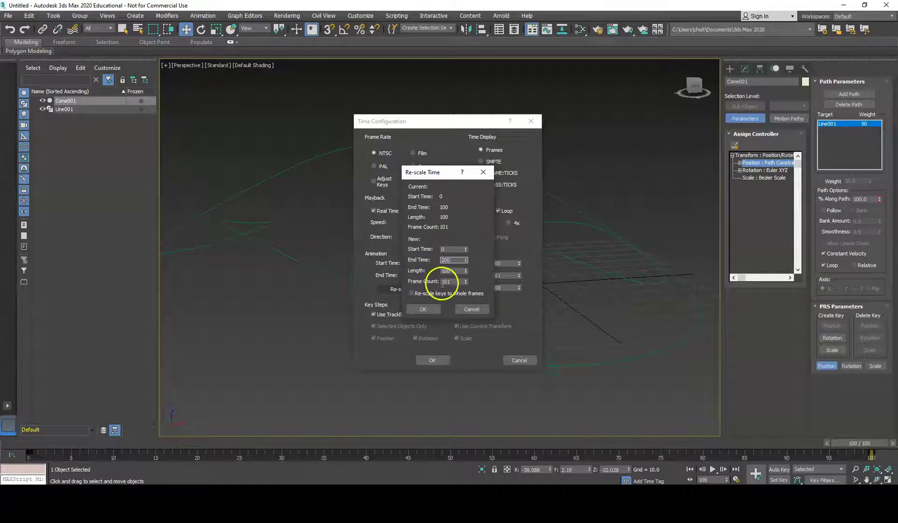
{"action": "left_click", "coordinate": [437, 306]}
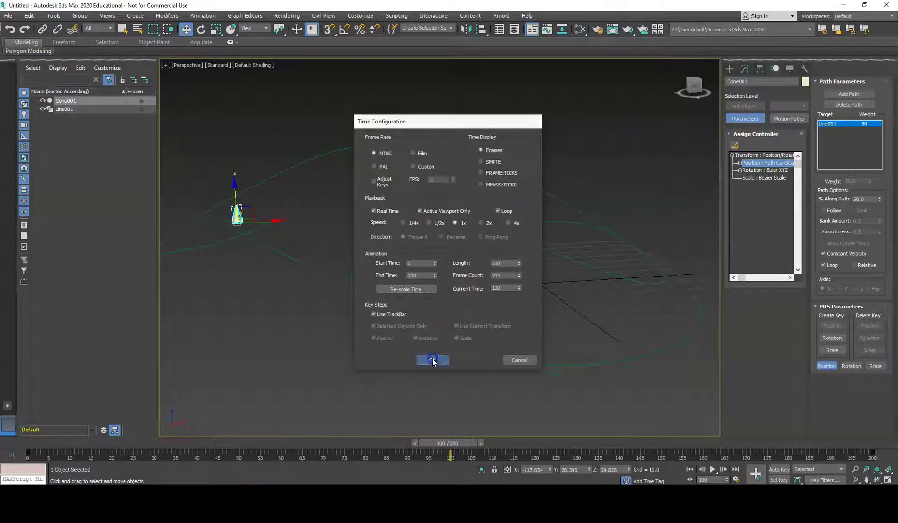
{"action": "left_click", "coordinate": [432, 359]}
{"action": "left_click", "coordinate": [714, 469]}
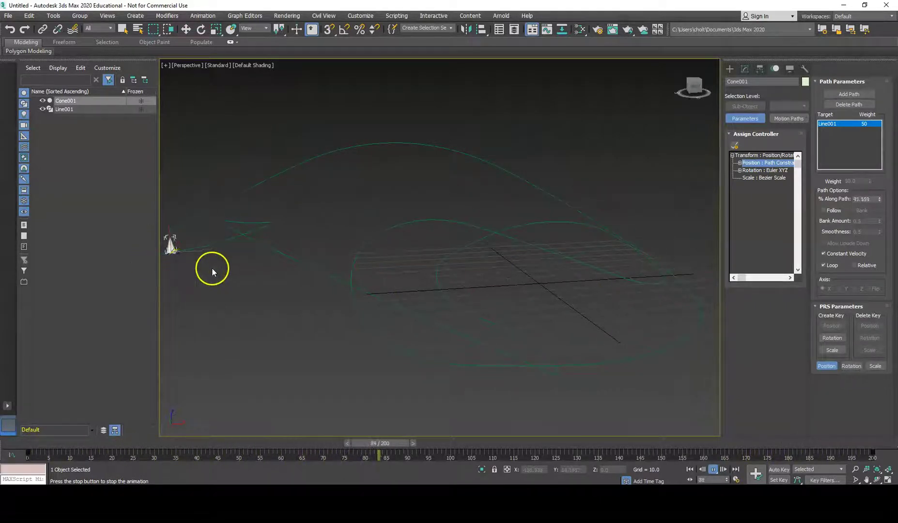
{"action": "left_click", "coordinate": [714, 469]}
- Re-scale the animation time to an end time of 300 and preview the cone's motion
{"action": "left_click", "coordinate": [736, 479]}
{"action": "left_click", "coordinate": [400, 289]}
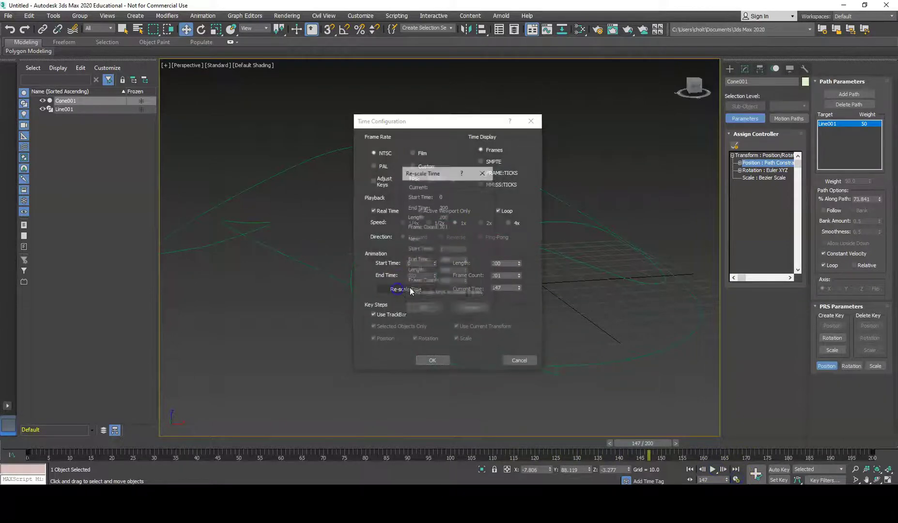
{"action": "double_click", "coordinate": [444, 260]}
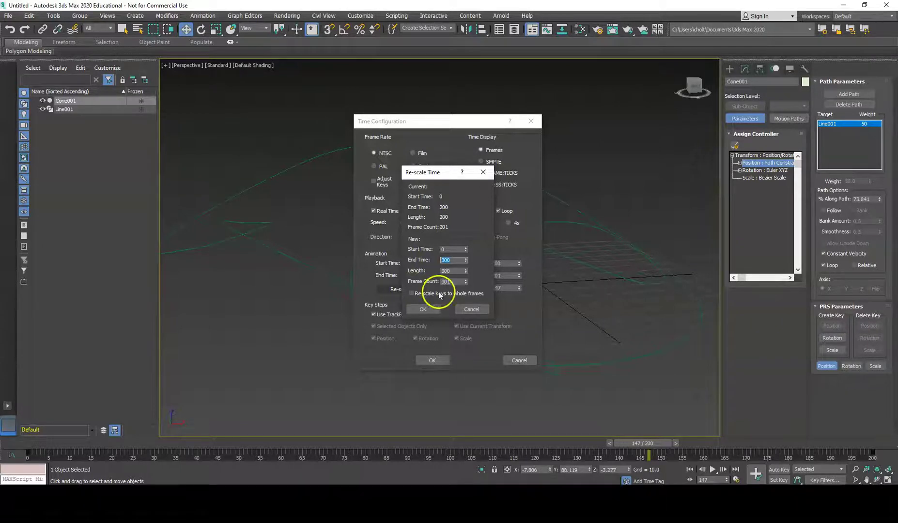
{"action": "left_click", "coordinate": [430, 311]}
{"action": "left_click", "coordinate": [433, 360]}
{"action": "left_click", "coordinate": [713, 469]}
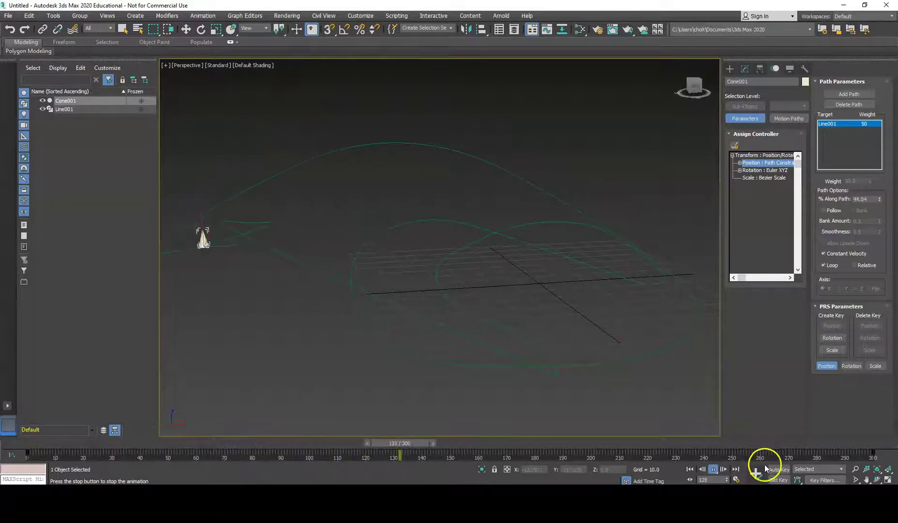
{"action": "left_click", "coordinate": [714, 470]}
{"action": "key", "text": "w"}
- Move the time to frame 194 to view the cone's orientation close up on the curve
{"action": "left_click", "coordinate": [567, 357]}
{"action": "middle_click_drag", "start_coordinate": [575, 377], "coordinate": [531, 332], "text": "alt"}
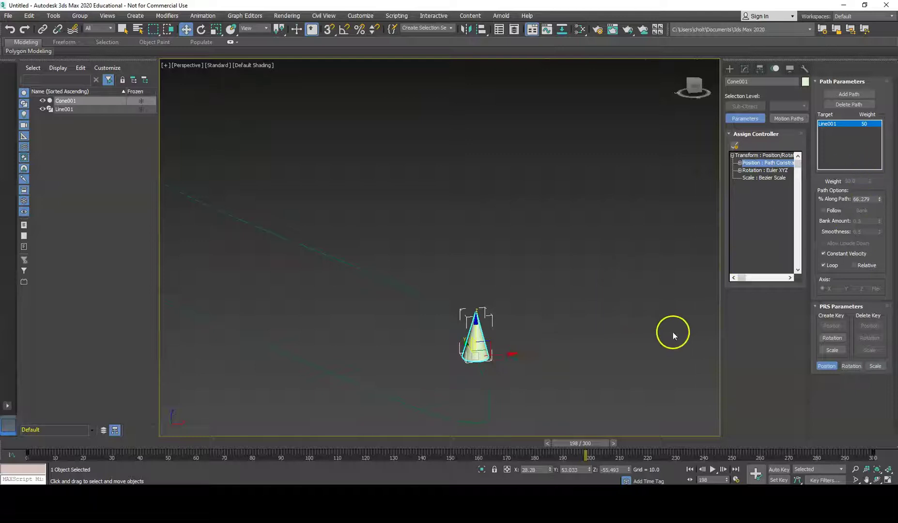
{"action": "left_click", "coordinate": [581, 339]}
{"action": "left_click", "coordinate": [473, 335]}
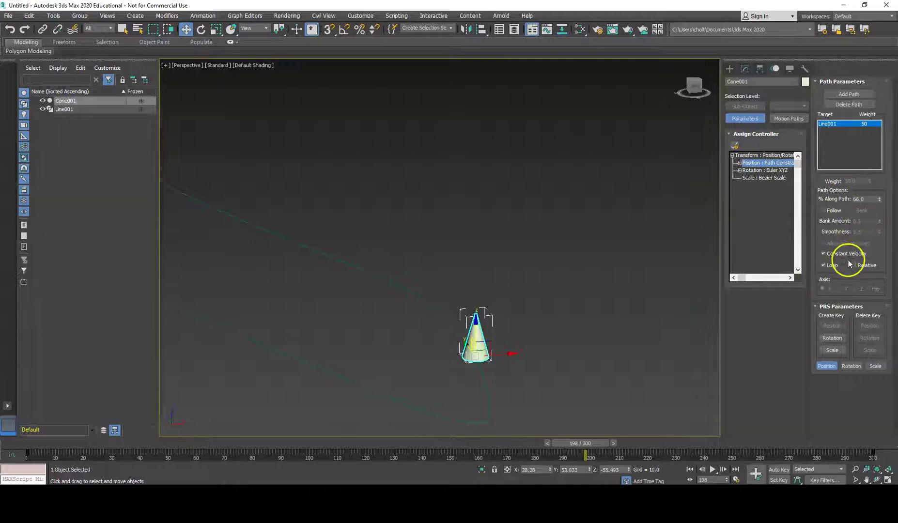
{"action": "left_click", "coordinate": [23, 461]}
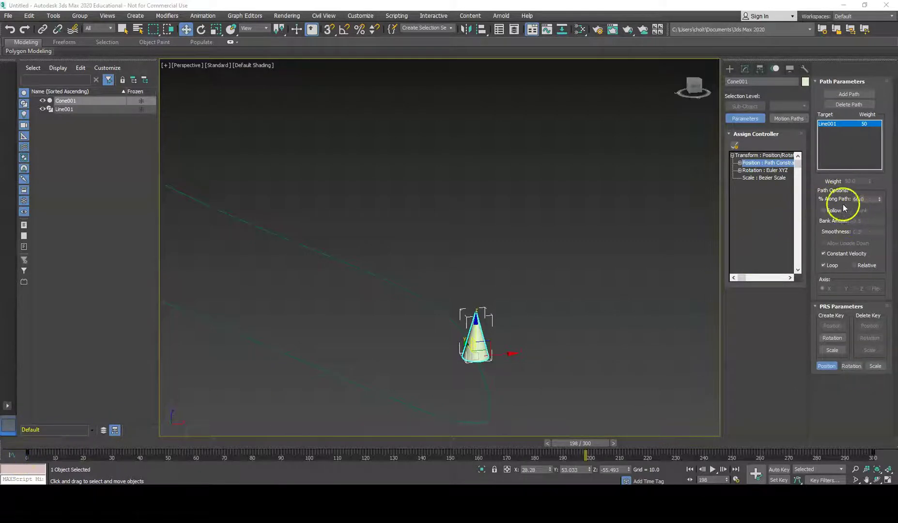
{"action": "mouse_move", "coordinate": [588, 443]}
{"action": "left_mouse_down"}
{"action": "mouse_move", "coordinate": [563, 453]}
{"action": "mouse_move", "coordinate": [575, 446]}
{"action": "left_mouse_up"}
{"action": "key", "text": "w"}
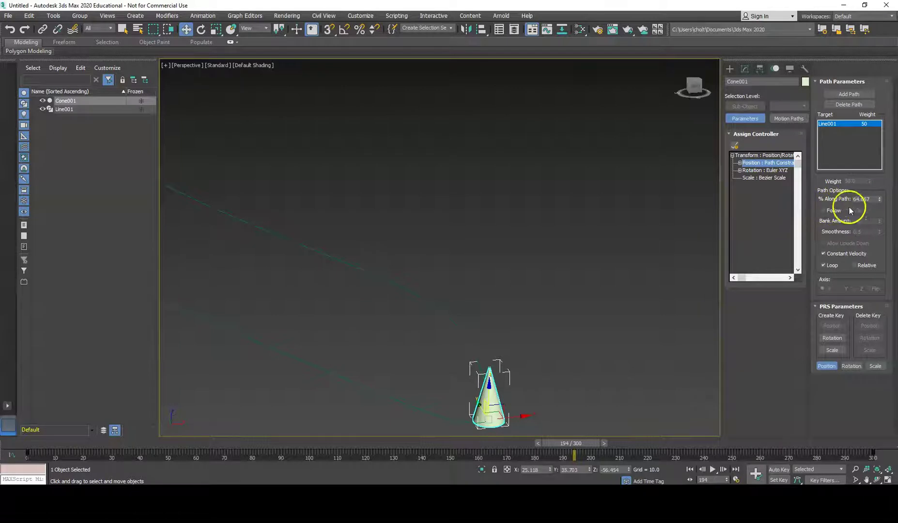
- Enable Follow for the cone's Path Constraint and try the Bank option on and off
{"action": "left_click", "coordinate": [824, 211]}
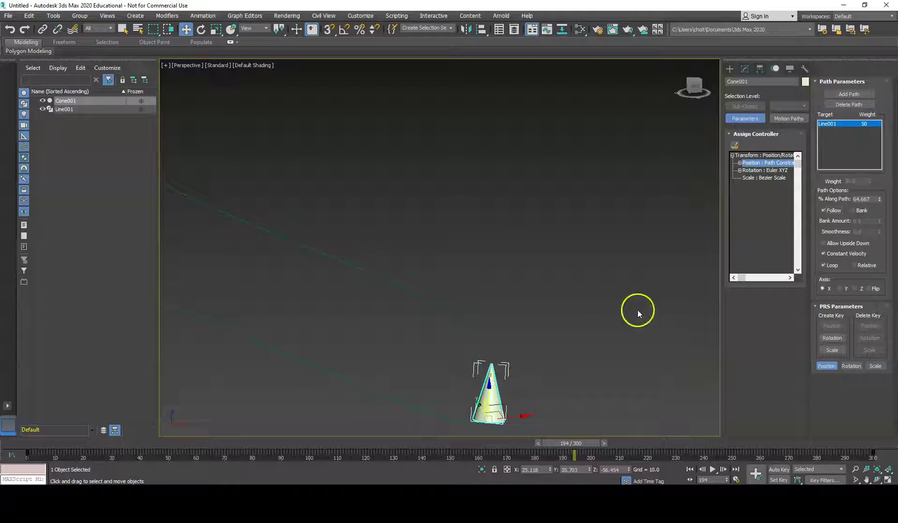
{"action": "left_click", "coordinate": [862, 212]}
{"action": "left_click", "coordinate": [862, 212]}
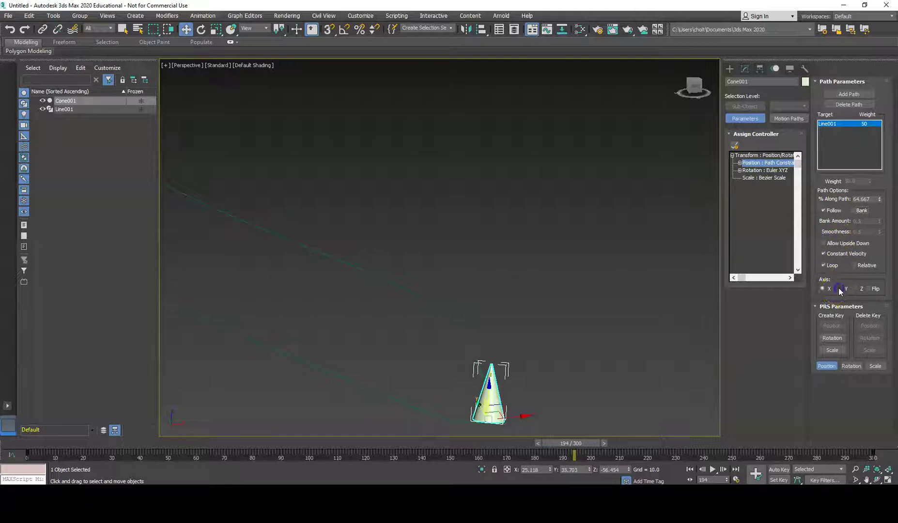
- Compare the X and Z axis options of the cone's Path Constraint and set the axis to Z
{"action": "left_click", "coordinate": [858, 289]}
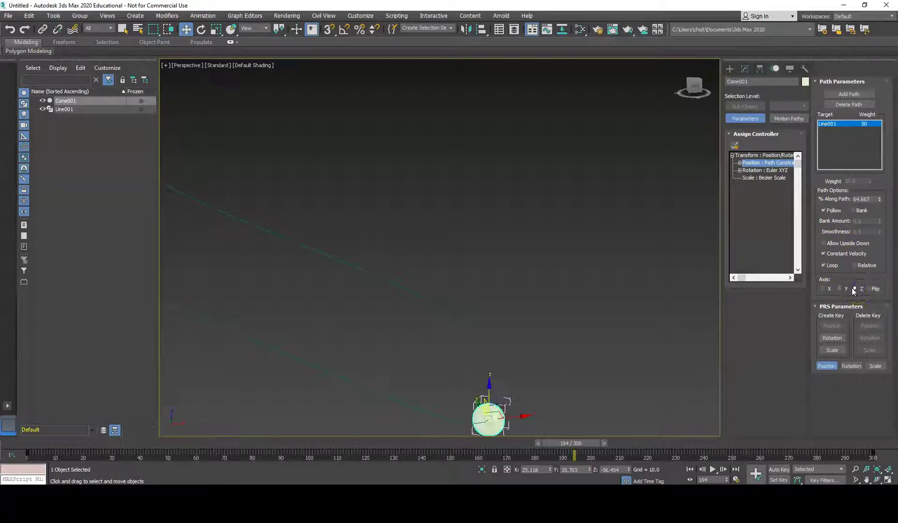
{"action": "left_click", "coordinate": [833, 291]}
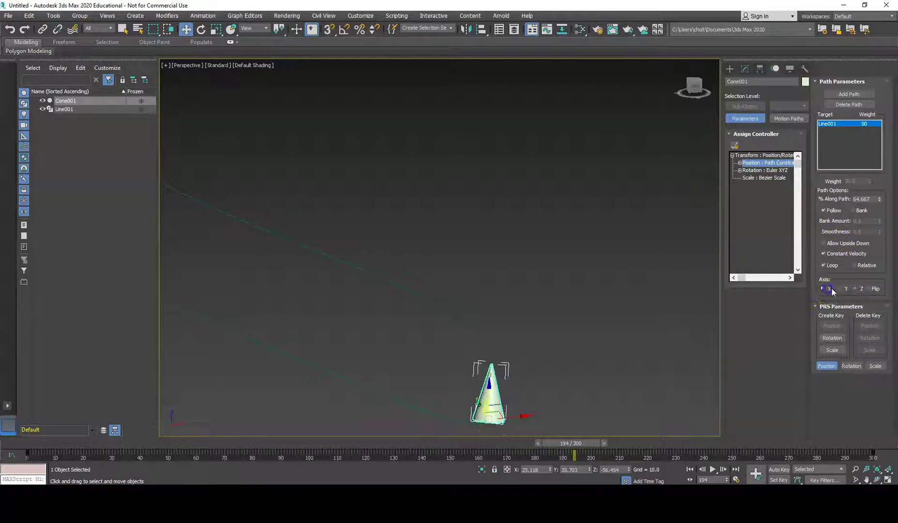
{"action": "left_click", "coordinate": [856, 289]}
{"action": "middle_click_drag", "start_coordinate": [591, 358], "coordinate": [545, 357], "text": "alt"}
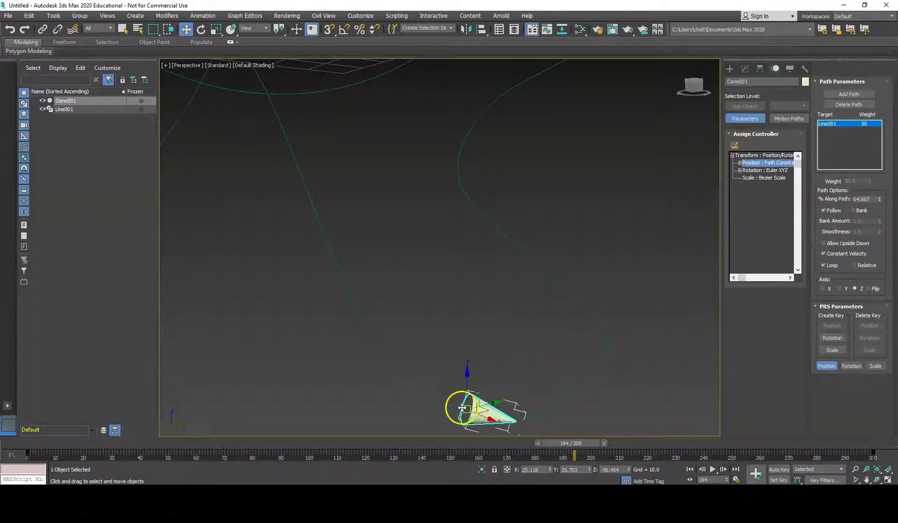
- Try the Flip option on the cone's Z axis, scrub the motion to check its direction, and turn Flip off again
{"action": "left_click", "coordinate": [872, 289]}
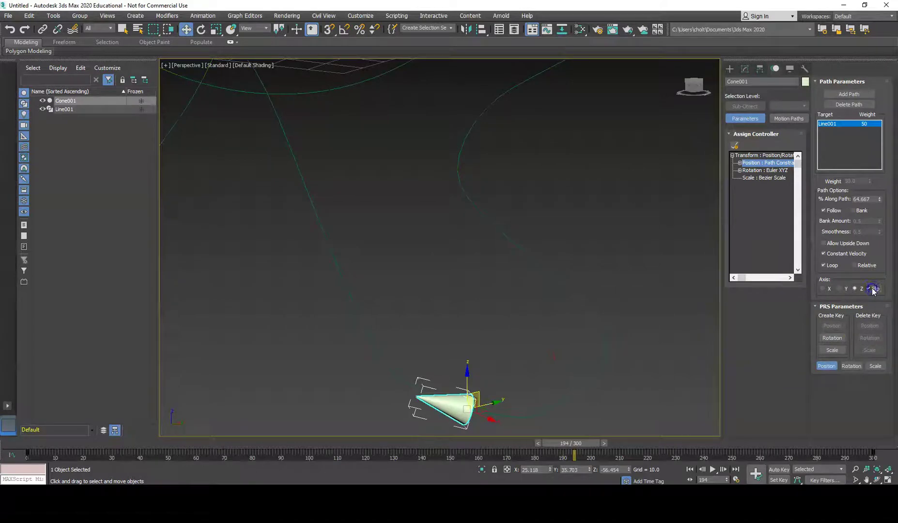
{"action": "left_click_drag", "start_coordinate": [581, 443], "coordinate": [627, 445]}
{"action": "left_click_drag", "start_coordinate": [586, 450], "coordinate": [560, 451]}
{"action": "key", "text": "w"}
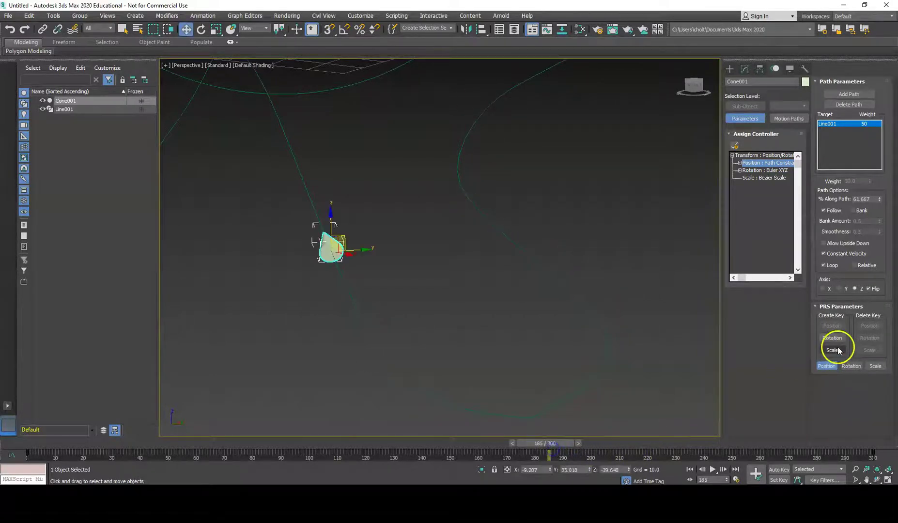
{"action": "left_click", "coordinate": [870, 291]}
- Scrub the time between about frames 187 and 194 to check how the unflipped cone points along the curve
{"action": "left_click_drag", "start_coordinate": [557, 451], "coordinate": [581, 454]}
{"action": "key", "text": "w"}
{"action": "left_click", "coordinate": [522, 425]}
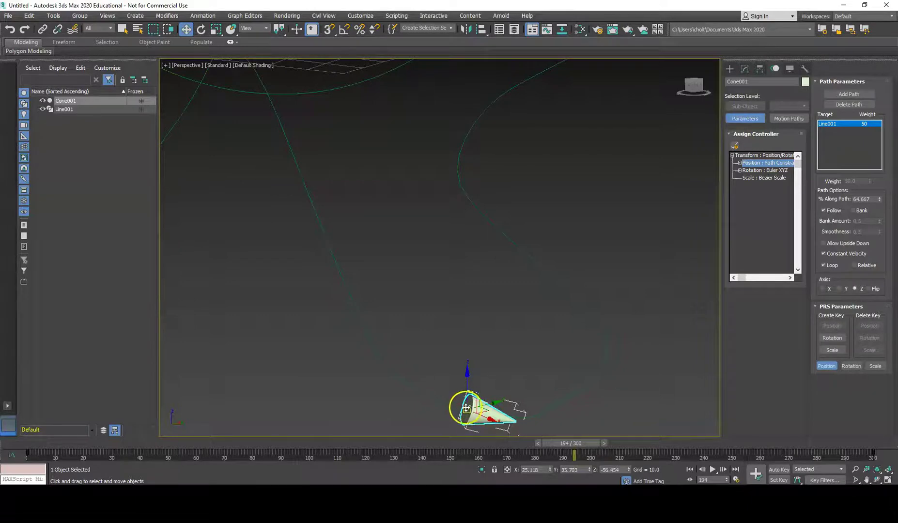
{"action": "mouse_move", "coordinate": [557, 442]}
{"action": "left_mouse_down"}
{"action": "mouse_move", "coordinate": [597, 440]}
{"action": "mouse_move", "coordinate": [538, 441]}
{"action": "mouse_move", "coordinate": [603, 447]}
{"action": "mouse_move", "coordinate": [535, 445]}
{"action": "mouse_move", "coordinate": [550, 443]}
{"action": "left_mouse_up"}
{"action": "key", "text": "w"}
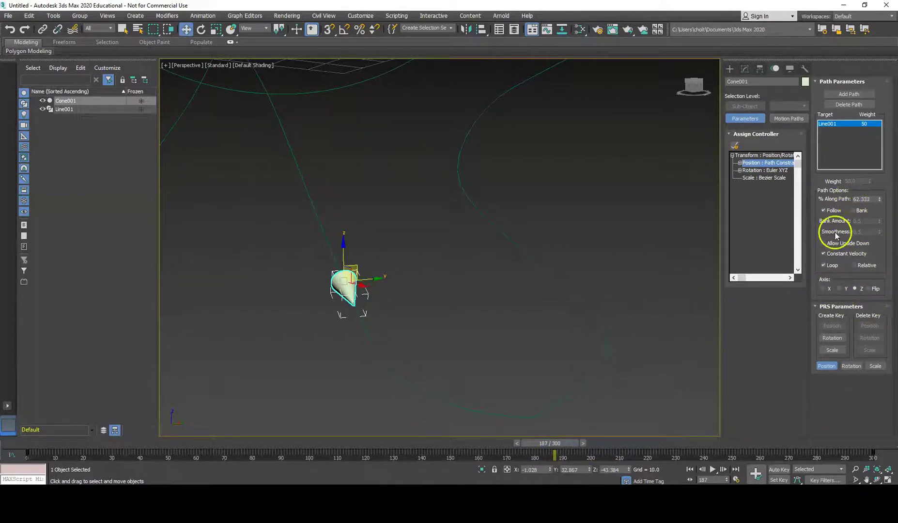
- Play the animation from frame 0 with the whole curve in view, stop it, and return to the start
{"action": "scroll", "coordinate": [565, 282], "scroll_direction": "down", "scroll_amount": 6}
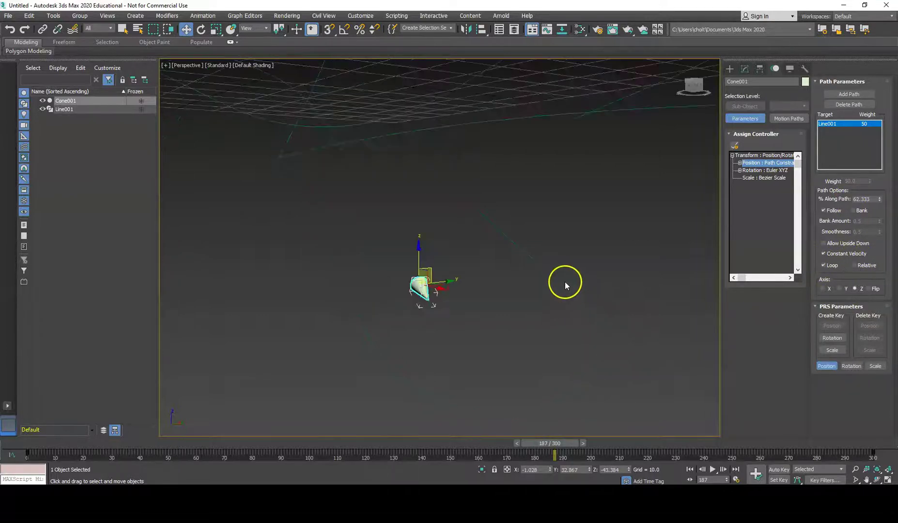
{"action": "middle_click_drag", "start_coordinate": [494, 249], "coordinate": [572, 389], "text": "alt"}
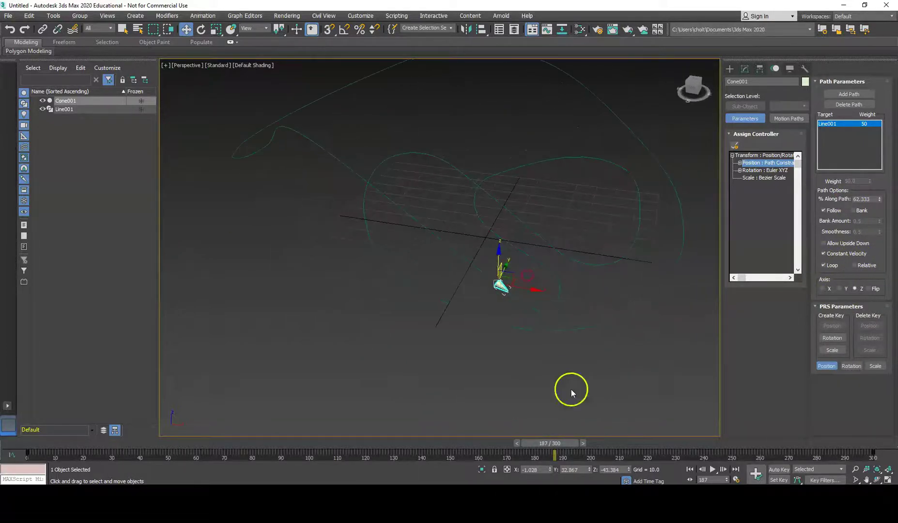
{"action": "left_click_drag", "start_coordinate": [555, 444], "coordinate": [6, 426]}
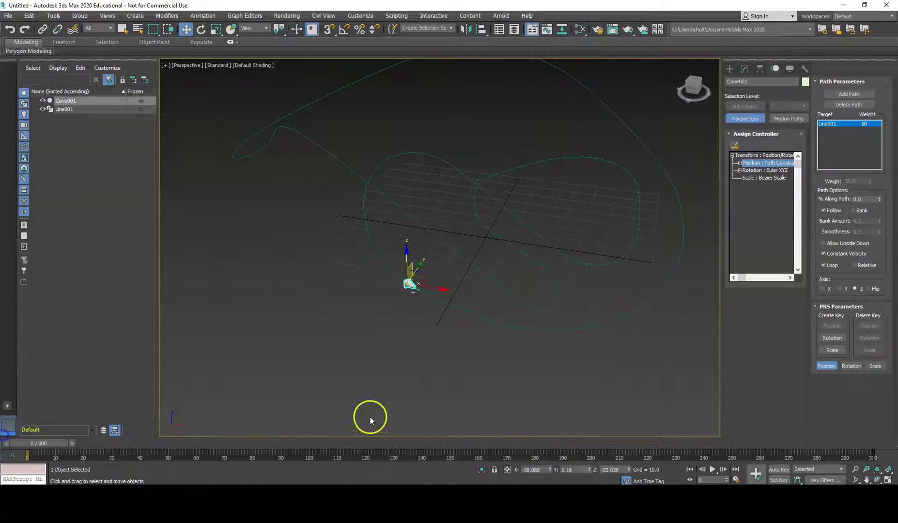
{"action": "left_click", "coordinate": [715, 470]}
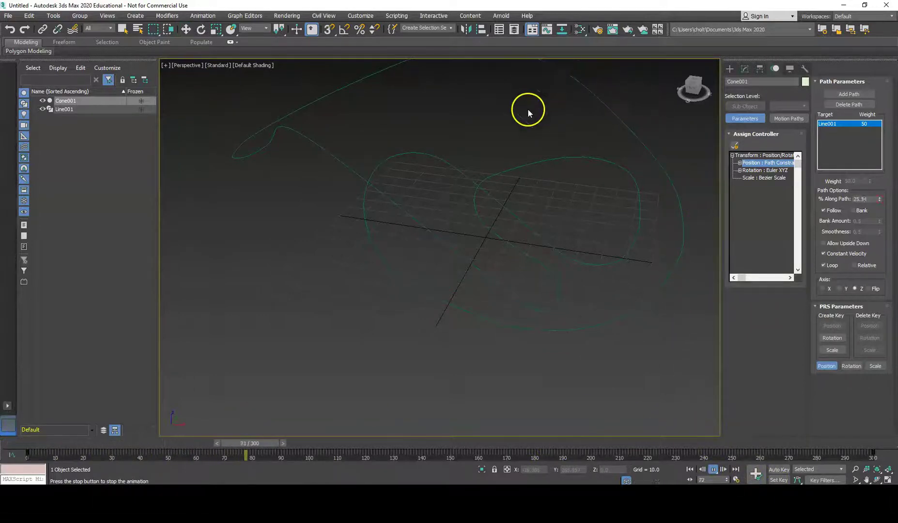
{"action": "middle_click_drag", "start_coordinate": [528, 109], "coordinate": [491, 150]}
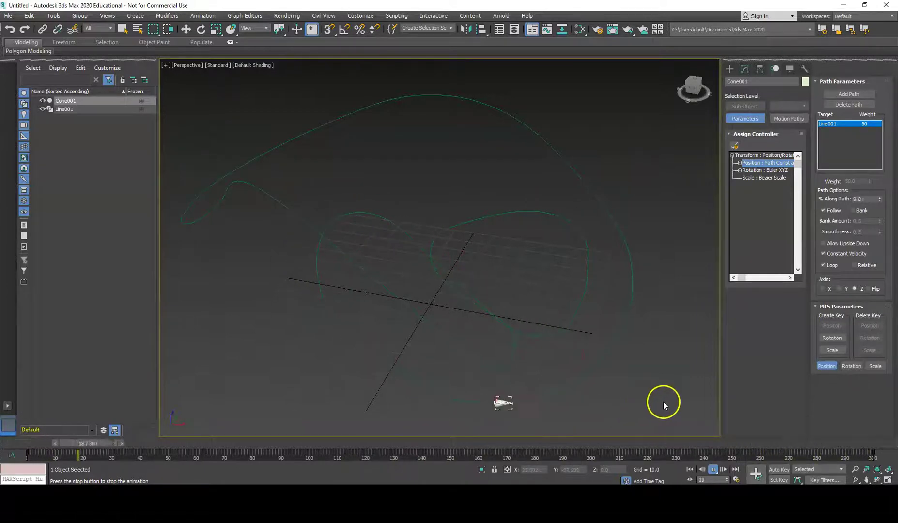
{"action": "left_click", "coordinate": [714, 469]}
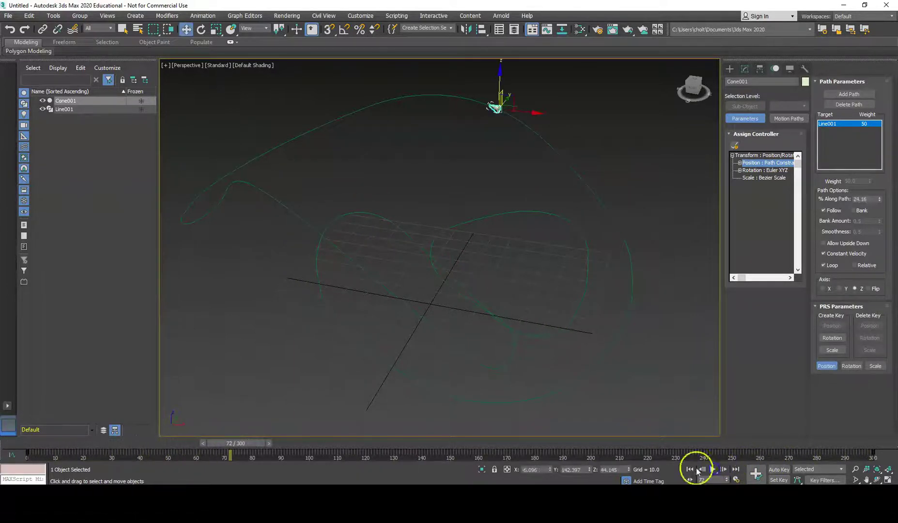
{"action": "left_click", "coordinate": [690, 469]}
- Turn on Edged Faces shading in the Perspective viewport for a close view of the cone
{"action": "scroll", "coordinate": [377, 355], "scroll_direction": "up", "scroll_amount": 8}
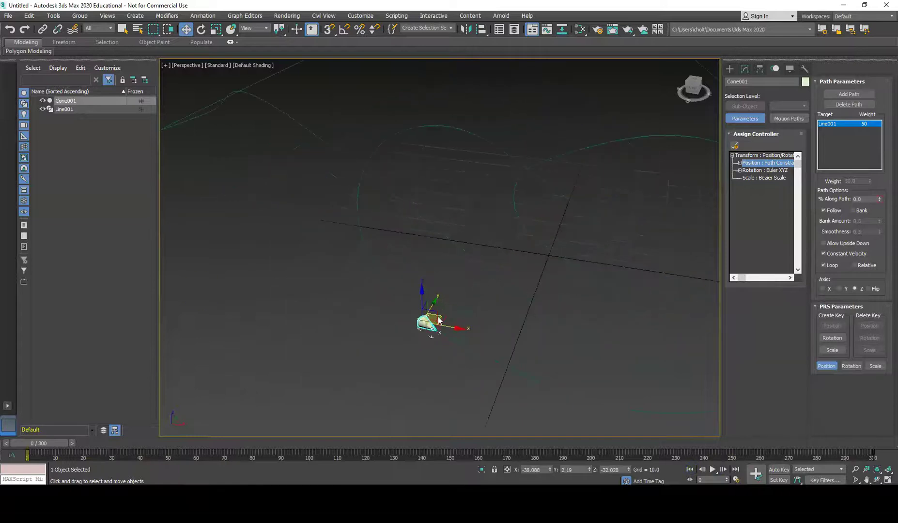
{"action": "mouse_move", "coordinate": [443, 323]}
{"action": "middle_mouse_down"}
{"action": "mouse_move", "coordinate": [423, 315]}
{"action": "mouse_move", "coordinate": [532, 304]}
{"action": "mouse_move", "coordinate": [546, 251]}
{"action": "middle_mouse_up"}
{"action": "left_click", "coordinate": [236, 72]}
{"action": "left_click", "coordinate": [242, 66]}
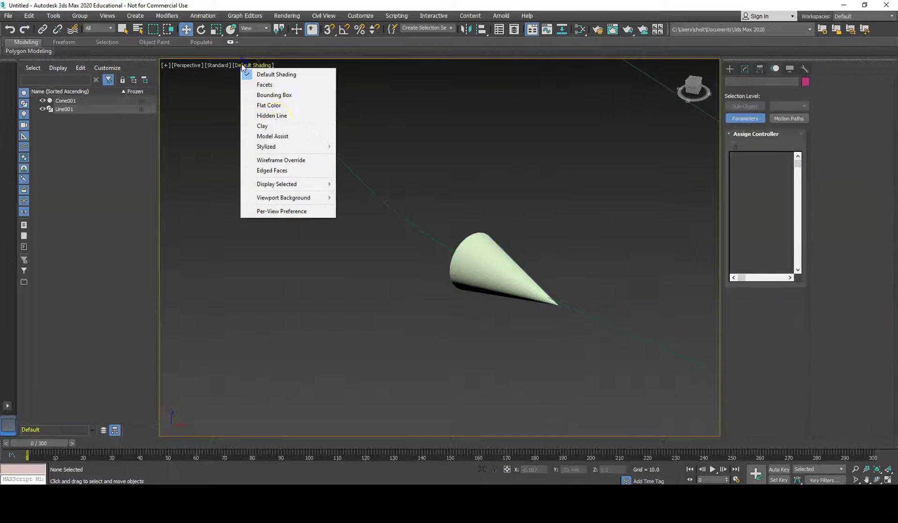
{"action": "left_click", "coordinate": [279, 172]}
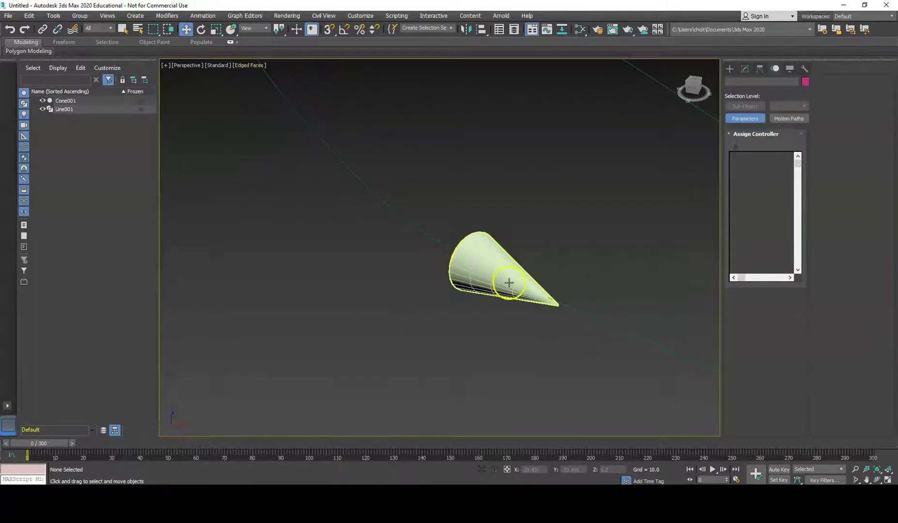
{"action": "scroll", "coordinate": [487, 278], "scroll_direction": "up", "scroll_amount": 3}
{"action": "left_click", "coordinate": [625, 154]}
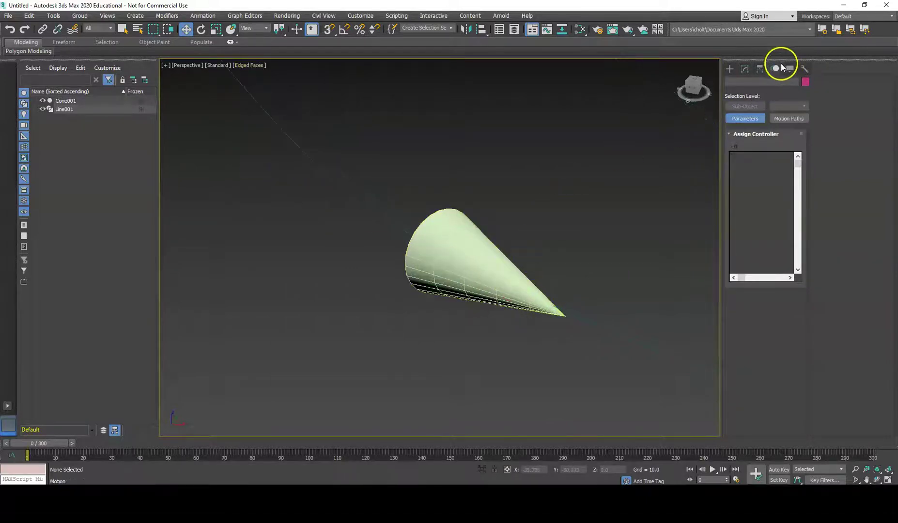
- Convert the cone to an Editable Poly
{"action": "left_click", "coordinate": [496, 237]}
{"action": "left_click", "coordinate": [747, 69]}
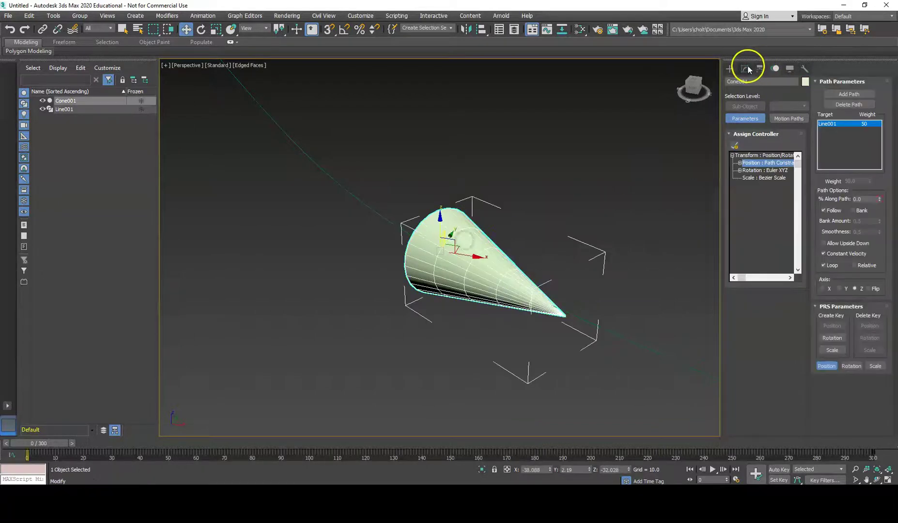
{"action": "right_click", "coordinate": [499, 247]}
{"action": "mouse_move", "coordinate": [532, 357]}
{"action": "left_click", "coordinate": [605, 370]}
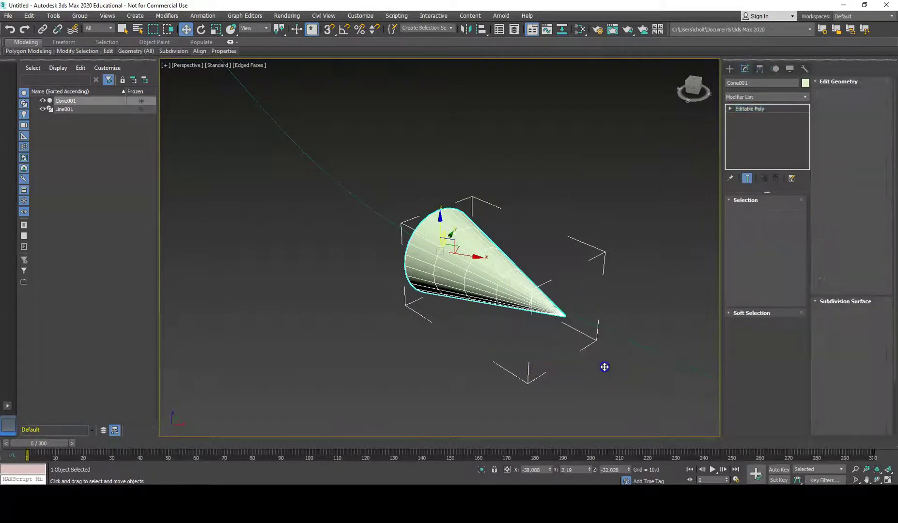
- Select two lengthwise strips of polygons on opposite sides of the cone, 10 polygons in total
{"action": "left_click", "coordinate": [775, 211]}
{"action": "middle_click_drag", "start_coordinate": [571, 291], "coordinate": [606, 301], "text": "alt"}
{"action": "left_click", "coordinate": [415, 266]}
{"action": "left_click", "coordinate": [460, 260], "text": "shift"}
{"action": "left_click", "coordinate": [554, 272], "text": "ctrl"}
{"action": "left_click", "coordinate": [532, 270], "text": "shift"}
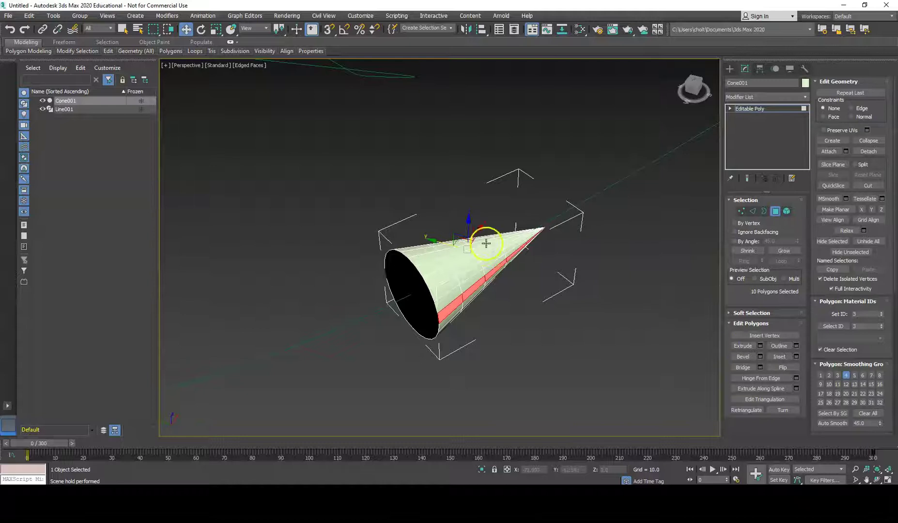
- Extrude the selected strips into two wings, move their outer faces back, and leave polygon editing
{"action": "left_click", "coordinate": [742, 346]}
{"action": "left_click_drag", "start_coordinate": [495, 267], "coordinate": [499, 258]}
{"action": "right_click", "coordinate": [460, 219]}
{"action": "left_click_drag", "start_coordinate": [433, 200], "coordinate": [355, 237]}
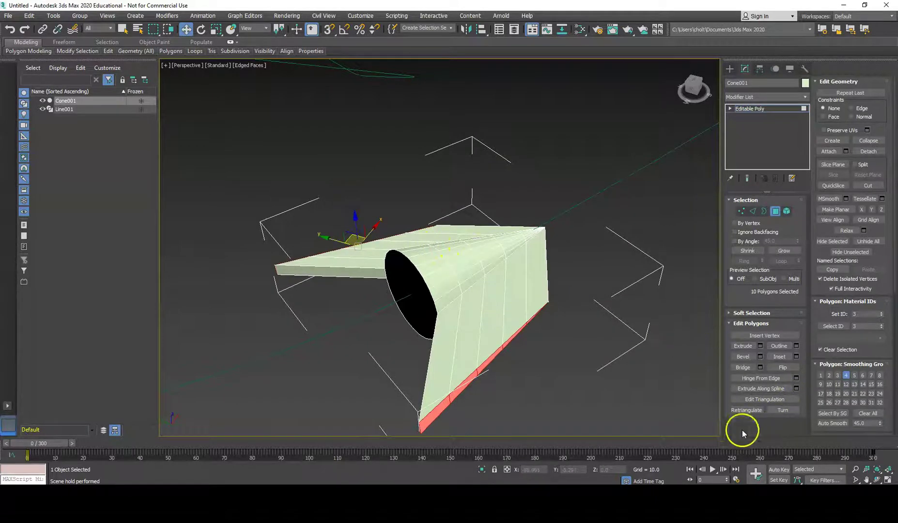
{"action": "left_click", "coordinate": [774, 209]}
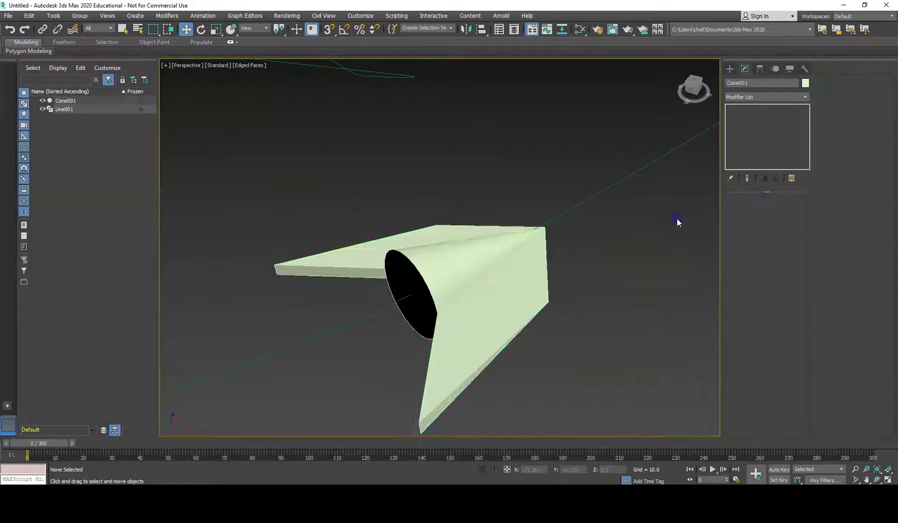
{"action": "middle_click_drag", "start_coordinate": [571, 279], "coordinate": [563, 253], "text": "alt"}
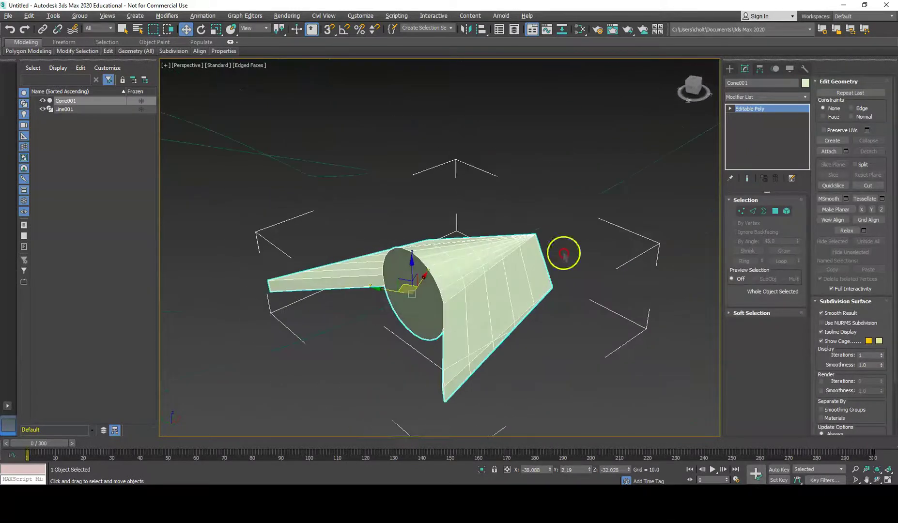
- Play the animation with the whole path in view to check the winged cone's motion, and stop it at frame 38
{"action": "left_click", "coordinate": [775, 69]}
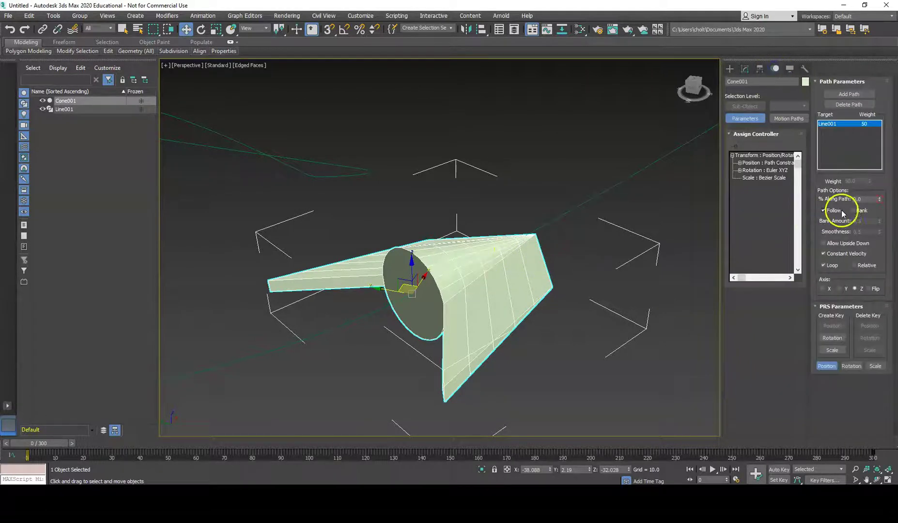
{"action": "scroll", "coordinate": [557, 247], "scroll_direction": "down", "scroll_amount": 8}
{"action": "middle_click_drag", "start_coordinate": [575, 221], "coordinate": [585, 312]}
{"action": "left_click", "coordinate": [620, 356]}
{"action": "left_click", "coordinate": [713, 472]}
{"action": "middle_click_drag", "start_coordinate": [471, 121], "coordinate": [412, 138]}
{"action": "scroll", "coordinate": [463, 246], "scroll_direction": "down", "scroll_amount": 3}
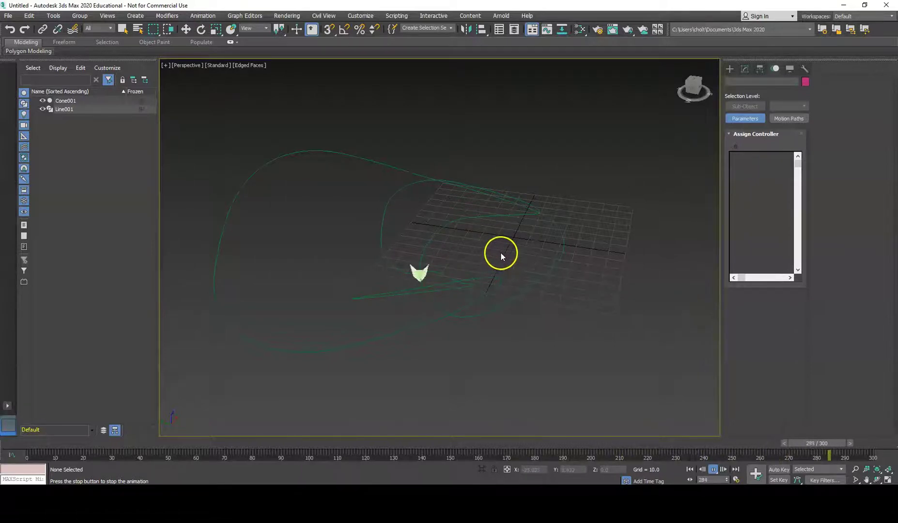
{"action": "left_click", "coordinate": [714, 468]}
- Enable Bank with a bank amount of 0.48 for the winged cone and scrub the animation to check it, ending at frame 0
{"action": "left_click", "coordinate": [485, 192]}
{"action": "left_click", "coordinate": [854, 256]}
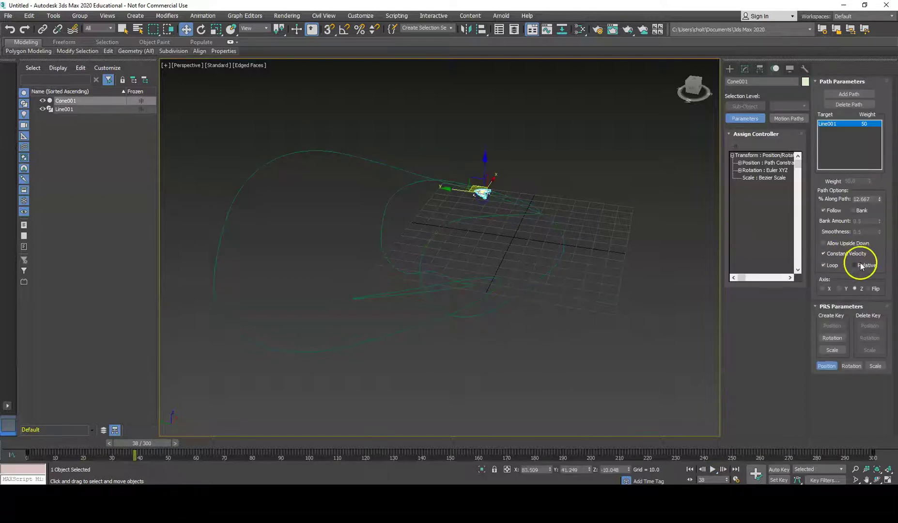
{"action": "left_click", "coordinate": [853, 210]}
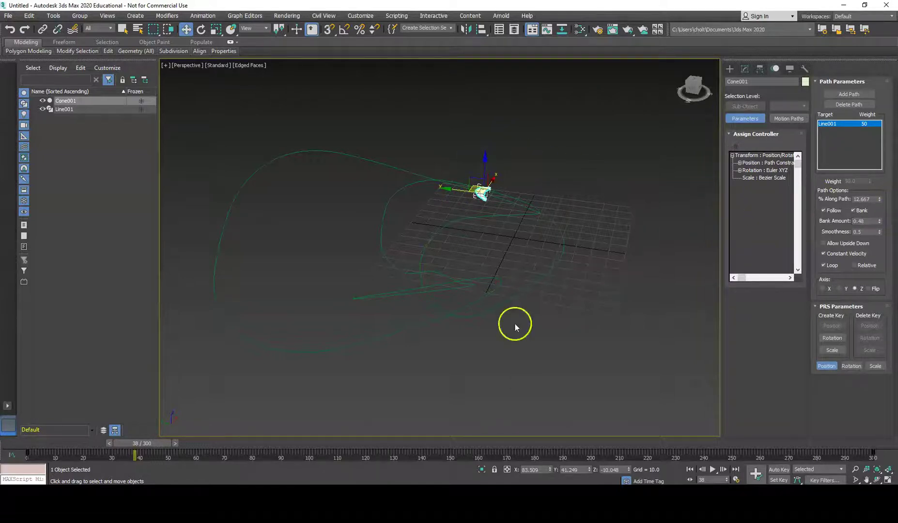
{"action": "left_click_drag", "start_coordinate": [135, 446], "coordinate": [417, 484]}
{"action": "left_click_drag", "start_coordinate": [425, 444], "coordinate": [39, 443]}
{"action": "key", "text": "w"}
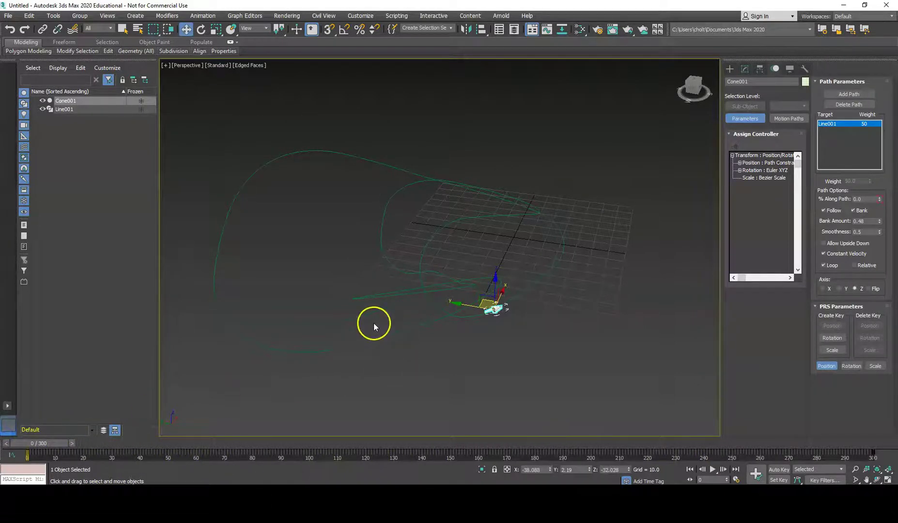
- Select the path line and switch to editing its vertices
{"action": "left_click", "coordinate": [376, 333]}
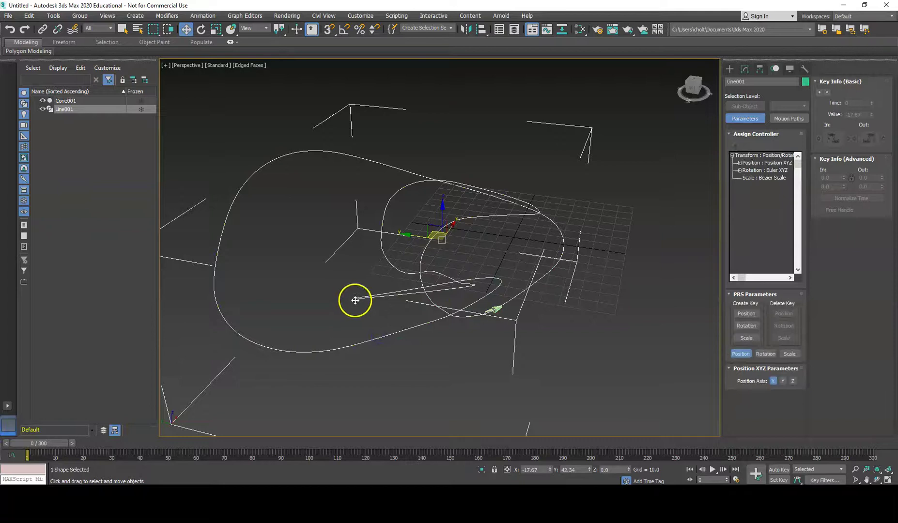
{"action": "left_click", "coordinate": [748, 72]}
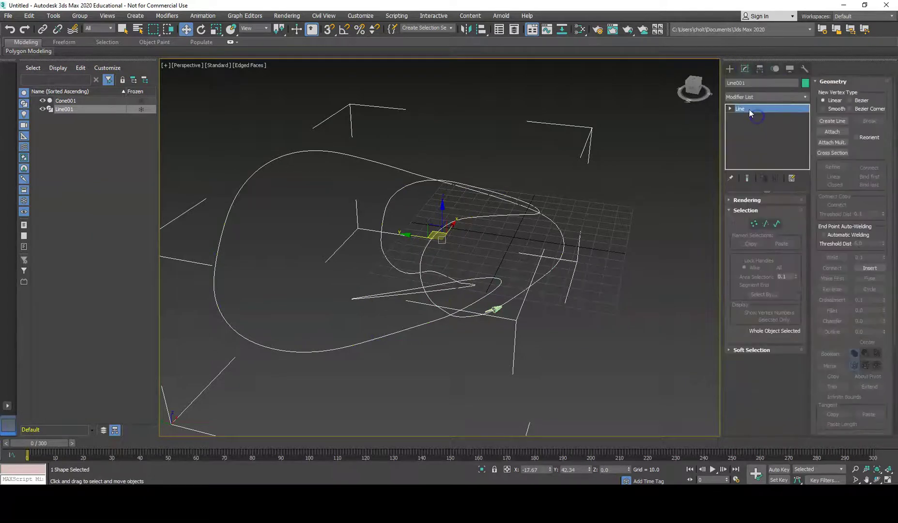
{"action": "left_click", "coordinate": [755, 224]}
{"action": "left_click_drag", "start_coordinate": [339, 282], "coordinate": [374, 322]}
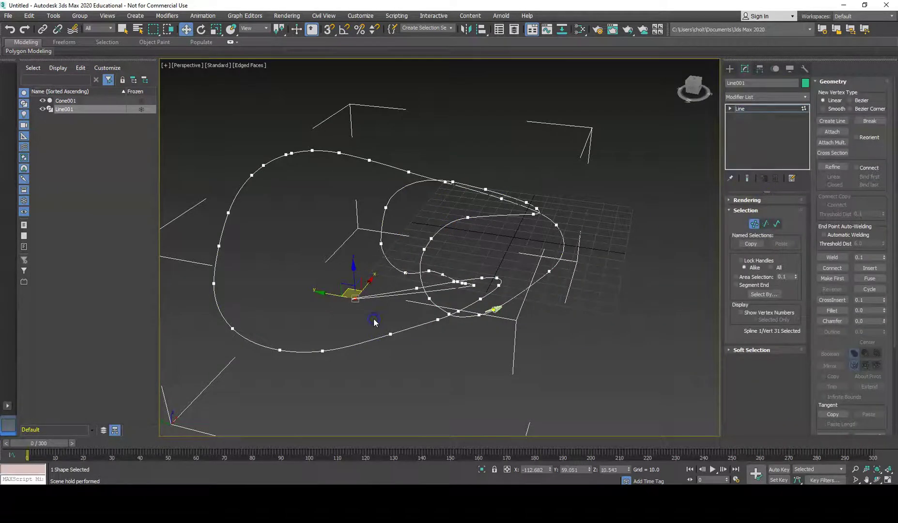
{"action": "left_click", "coordinate": [378, 325]}
- Delete the clustered vertices at the narrow, sharp bend of the path line
{"action": "scroll", "coordinate": [434, 289], "scroll_direction": "up", "scroll_amount": 10}
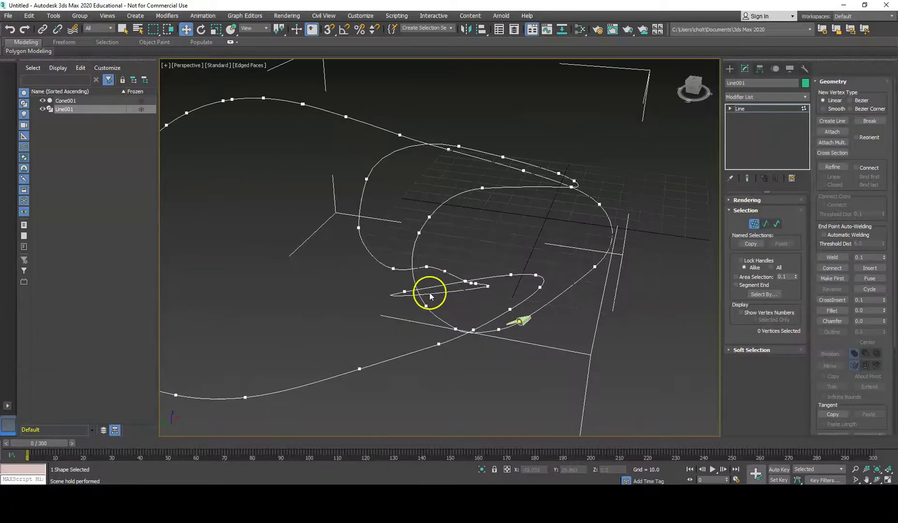
{"action": "scroll", "coordinate": [400, 291], "scroll_direction": "down", "scroll_amount": 5}
{"action": "middle_click_drag", "start_coordinate": [496, 286], "coordinate": [556, 309], "text": "alt"}
{"action": "left_click_drag", "start_coordinate": [653, 350], "coordinate": [409, 232]}
{"action": "key", "text": "Delete"}
{"action": "key", "text": "Delete"}
{"action": "scroll", "coordinate": [409, 232], "scroll_direction": "up", "scroll_amount": 5}
{"action": "middle_click_drag", "start_coordinate": [409, 232], "coordinate": [494, 249]}
{"action": "scroll", "coordinate": [501, 252], "scroll_direction": "down", "scroll_amount": 3}
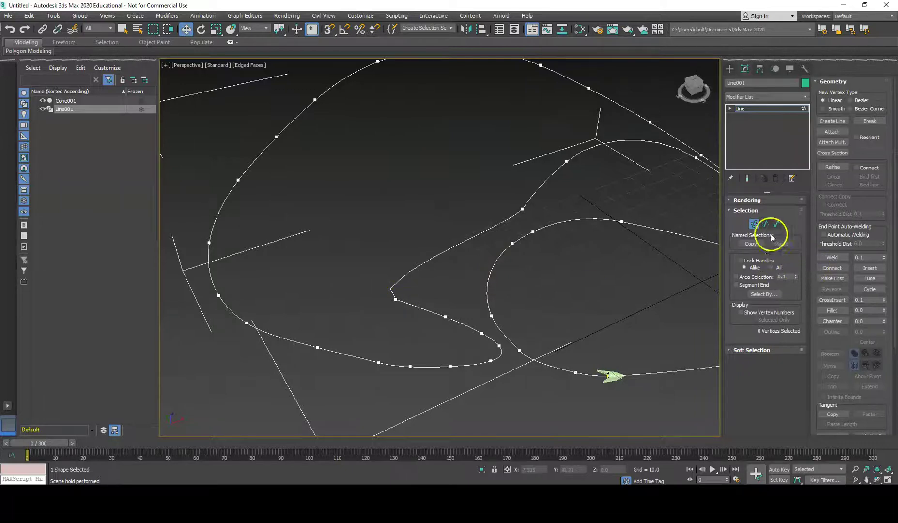
- Fillet the corner vertices along the path line's narrow S-shaped bend to round it
{"action": "left_click", "coordinate": [831, 311]}
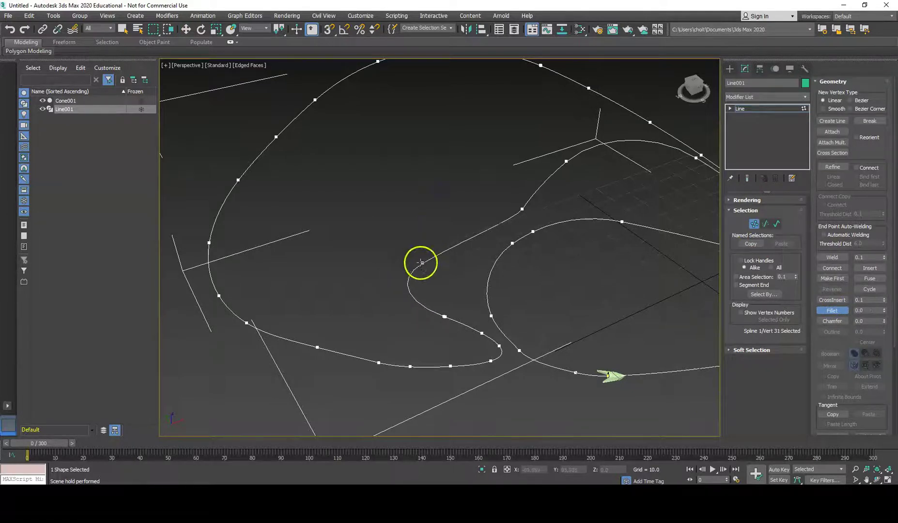
{"action": "left_click_drag", "start_coordinate": [439, 222], "coordinate": [449, 94]}
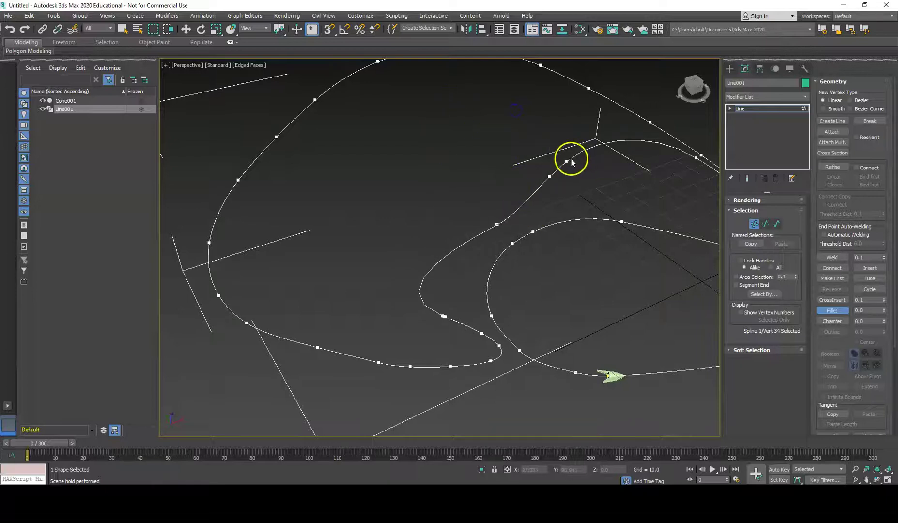
{"action": "middle_click_drag", "start_coordinate": [605, 166], "coordinate": [590, 168]}
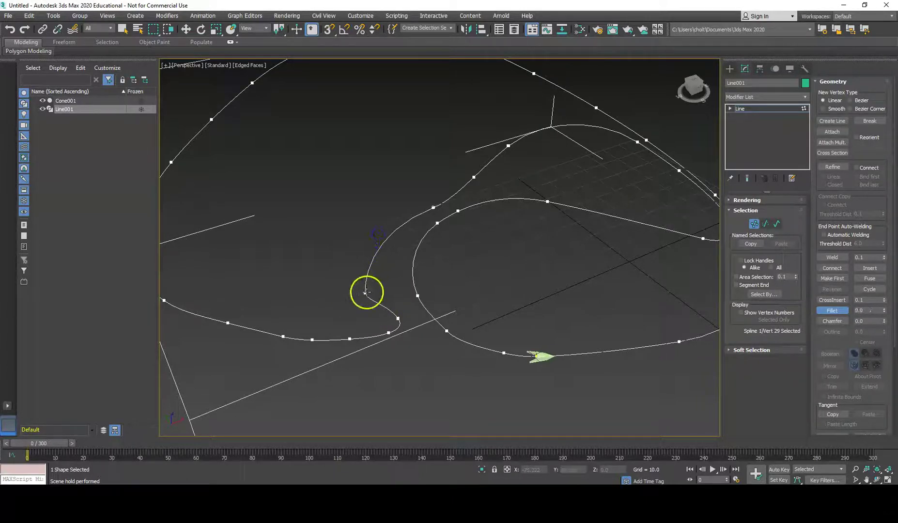
- Move the vertex at the tip of the S-shaped bend outward, away from the inner loop, and clear the selection
{"action": "key", "text": "w"}
{"action": "left_click_drag", "start_coordinate": [379, 280], "coordinate": [341, 250]}
{"action": "left_click", "coordinate": [499, 270]}
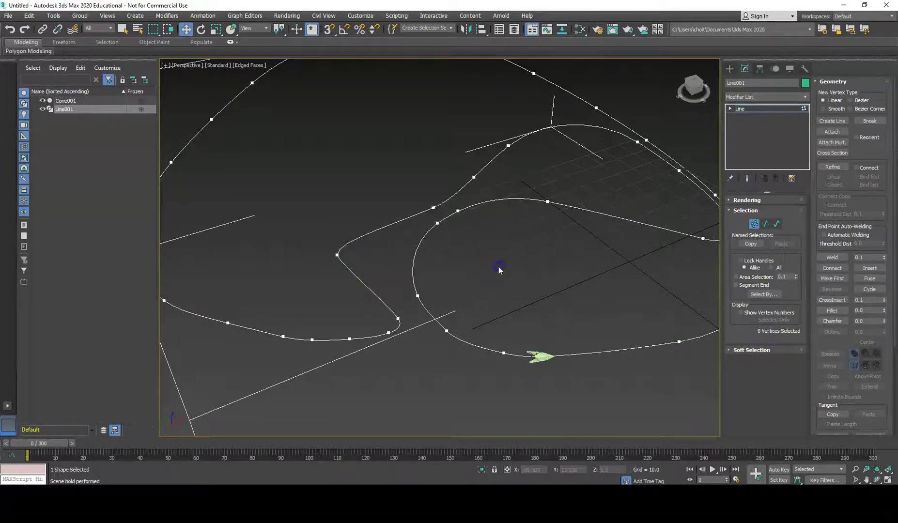
- Remove one of the two closely spaced vertices at the adjoining tight turn and reposition the remaining one for a smoother curve
{"action": "left_click", "coordinate": [397, 320]}
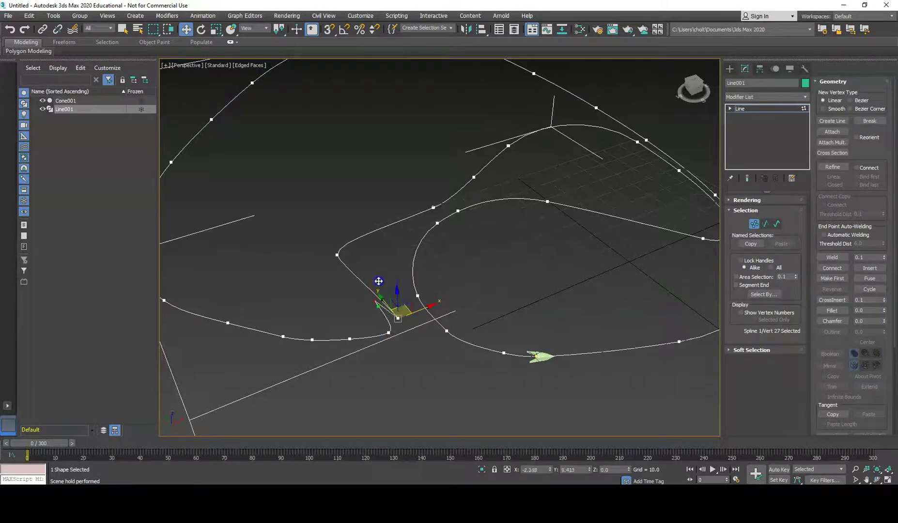
{"action": "left_click_drag", "start_coordinate": [418, 315], "coordinate": [410, 311]}
{"action": "middle_click_drag", "start_coordinate": [402, 355], "coordinate": [455, 380], "text": "alt"}
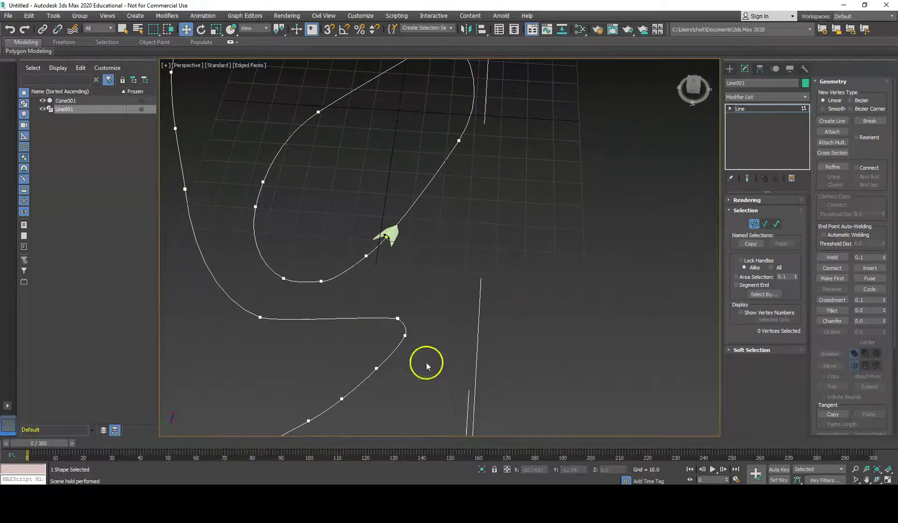
{"action": "left_click_drag", "start_coordinate": [392, 318], "coordinate": [390, 317]}
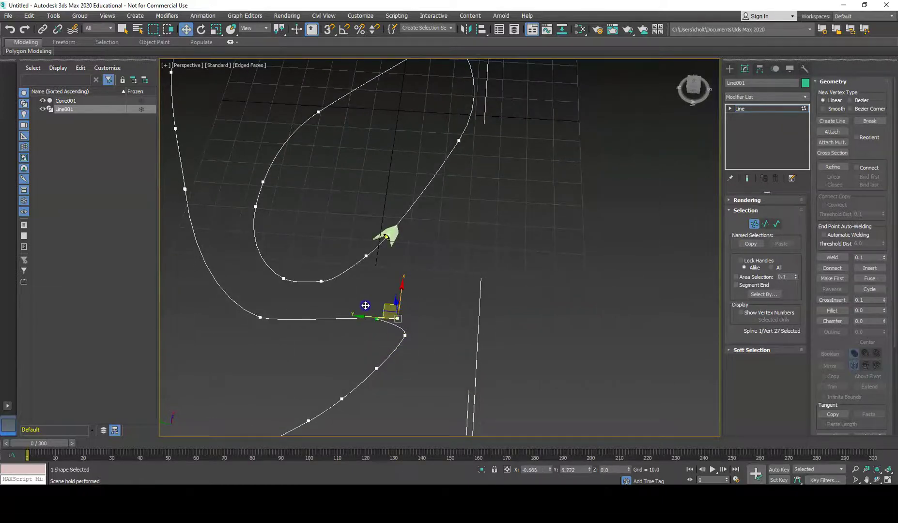
{"action": "left_click", "coordinate": [375, 328]}
{"action": "left_click_drag", "start_coordinate": [396, 320], "coordinate": [339, 316]}
{"action": "left_click", "coordinate": [404, 335]}
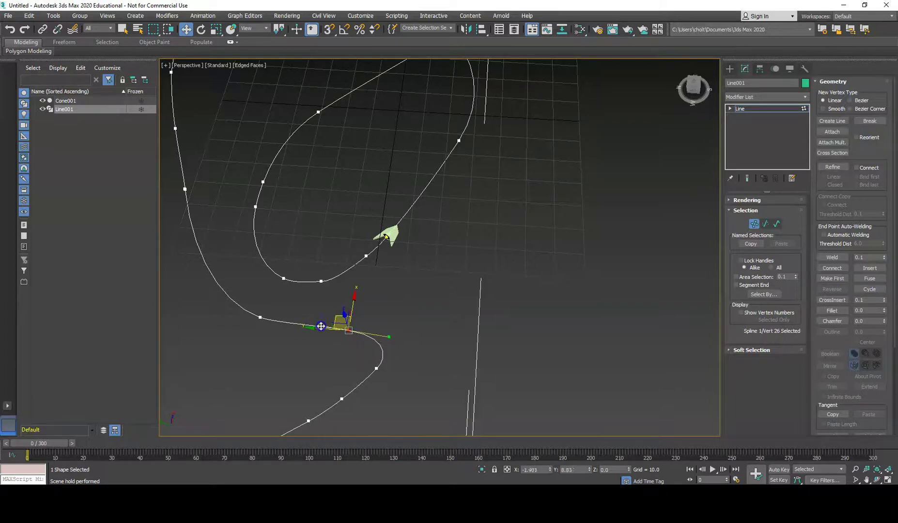
{"action": "left_click_drag", "start_coordinate": [413, 334], "coordinate": [433, 327]}
- Play the animation with the whole path in view to check the winged cone's motion through the reshaped bend
{"action": "middle_click_drag", "start_coordinate": [524, 330], "coordinate": [590, 358], "text": "alt"}
{"action": "left_click", "coordinate": [713, 469]}
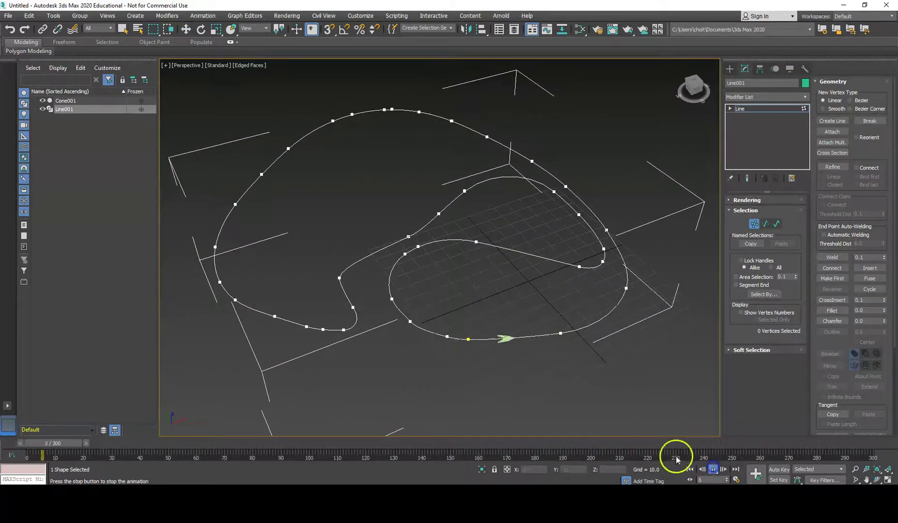